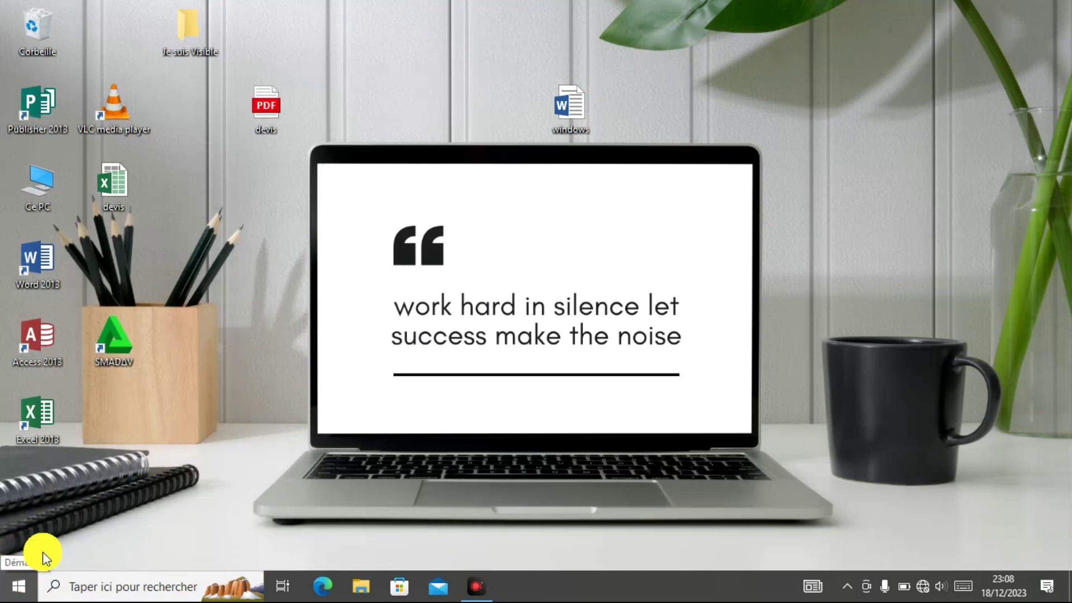
Step: Open the Applications en arrière-plan page in the Confidentialité section of the Windows settings
{"action": "left_click", "coordinate": [17, 592]}
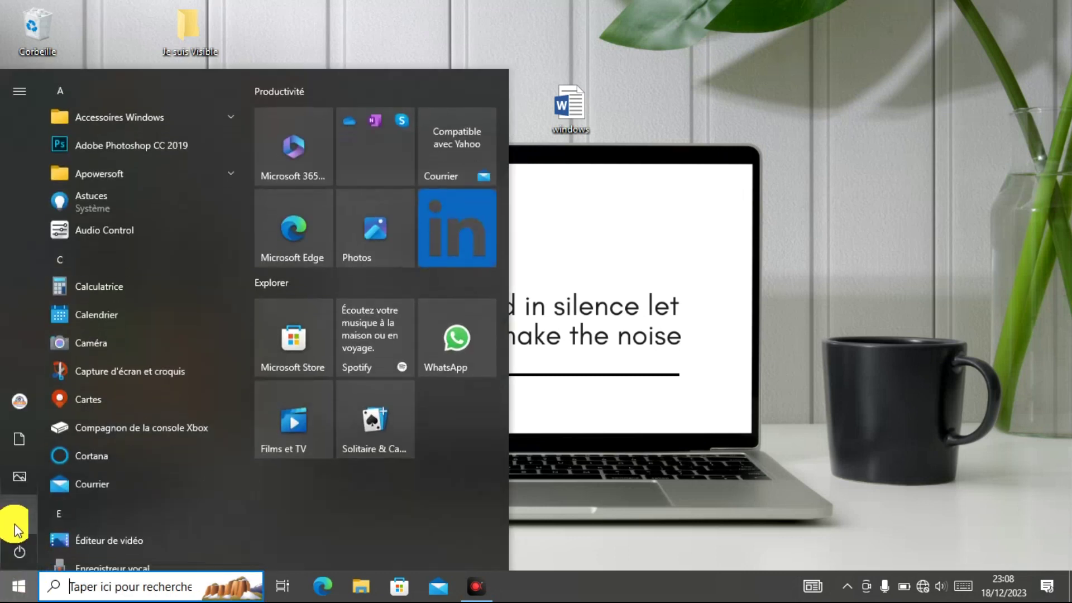
{"action": "mouse_move", "coordinate": [18, 516]}
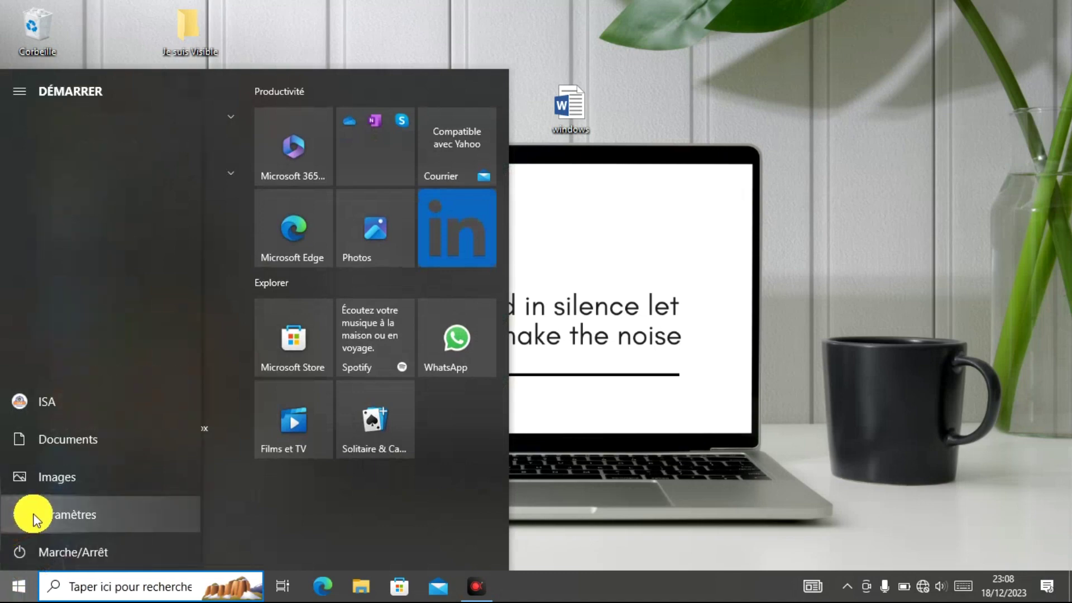
{"action": "left_click", "coordinate": [36, 516]}
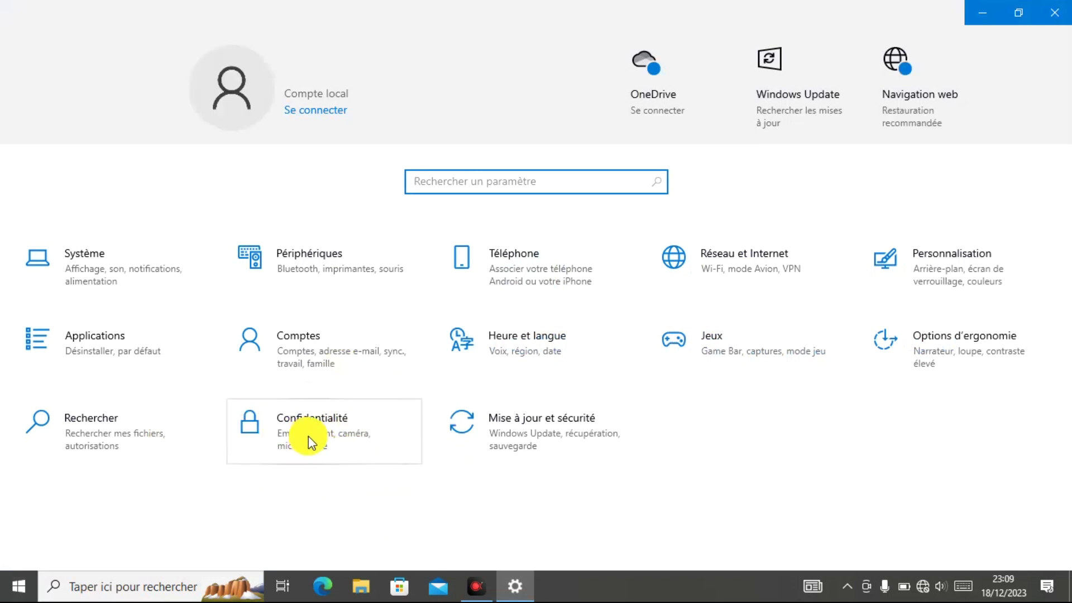
{"action": "left_click", "coordinate": [308, 436]}
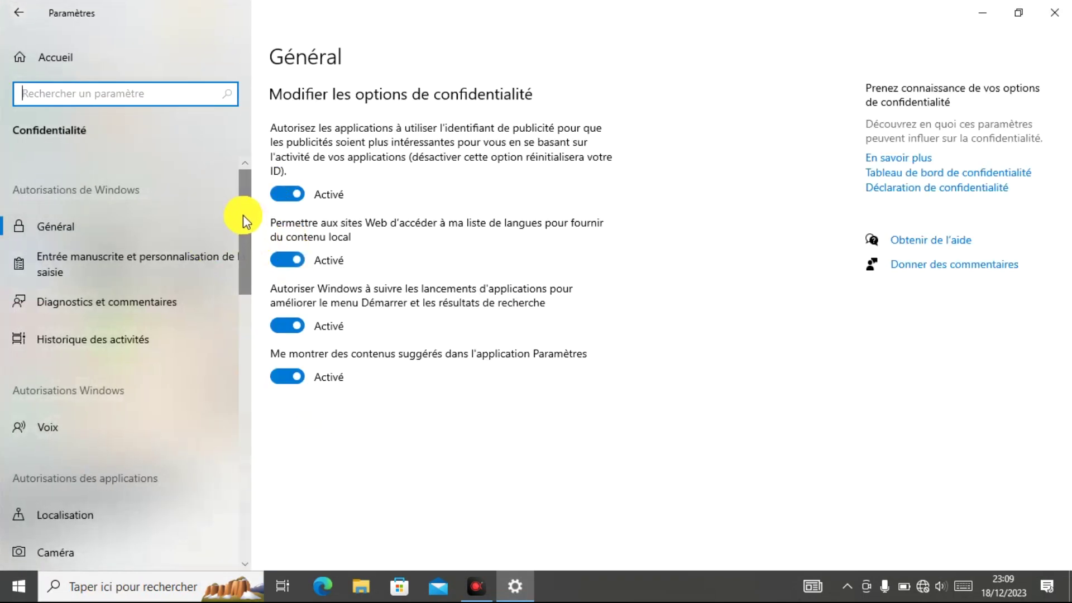
{"action": "scroll", "coordinate": [243, 220], "scroll_direction": "down", "scroll_amount": 3}
{"action": "left_click_drag", "start_coordinate": [242, 224], "coordinate": [222, 394]}
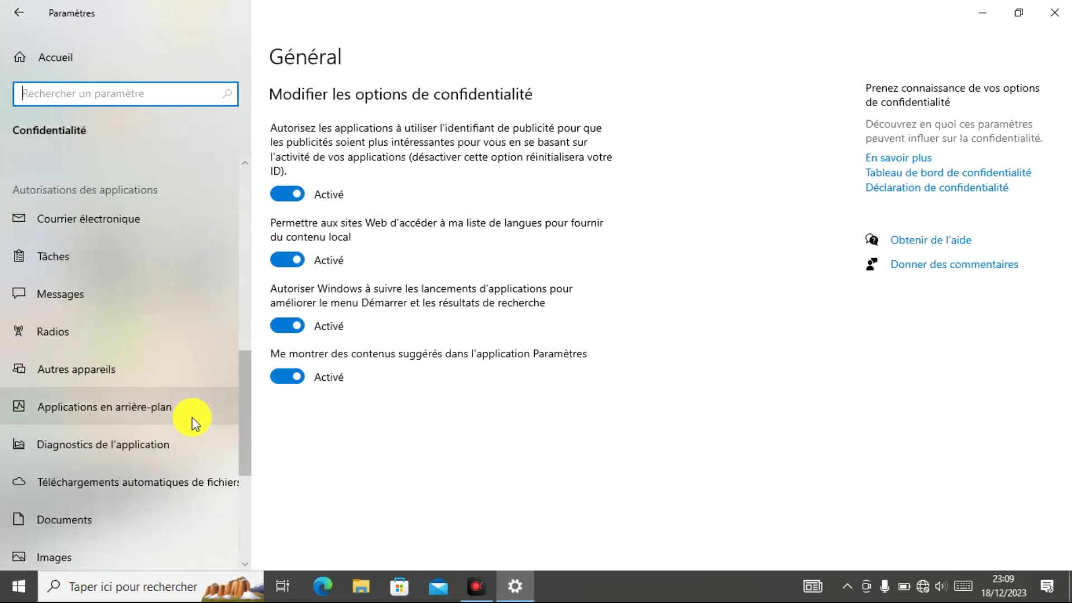
{"action": "left_click", "coordinate": [147, 411]}
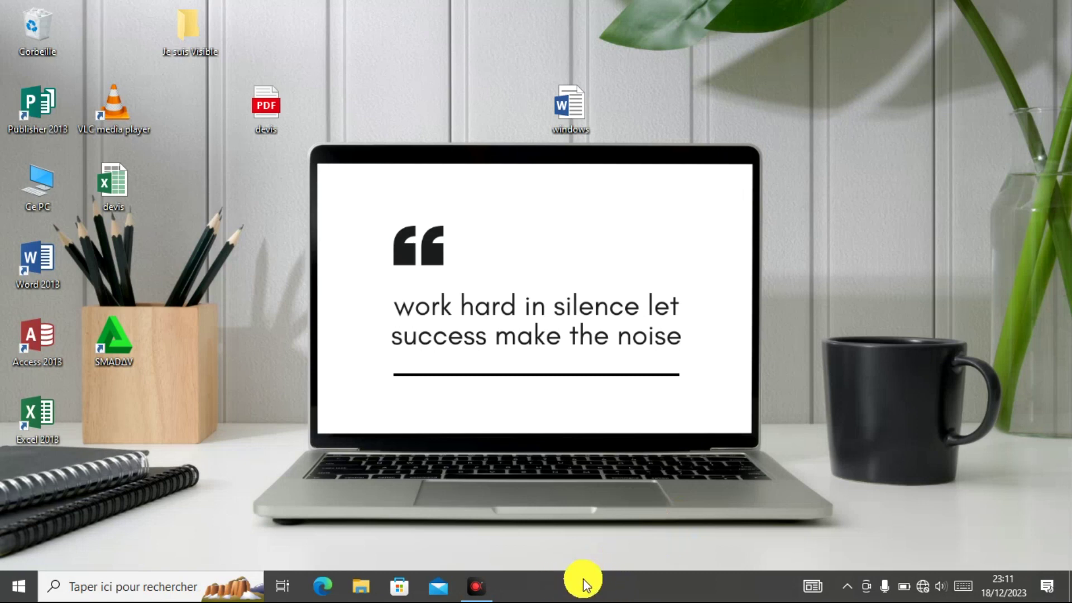
Step: Open the Task Manager and show the list of programs that launch at startup
{"action": "right_click", "coordinate": [641, 595]}
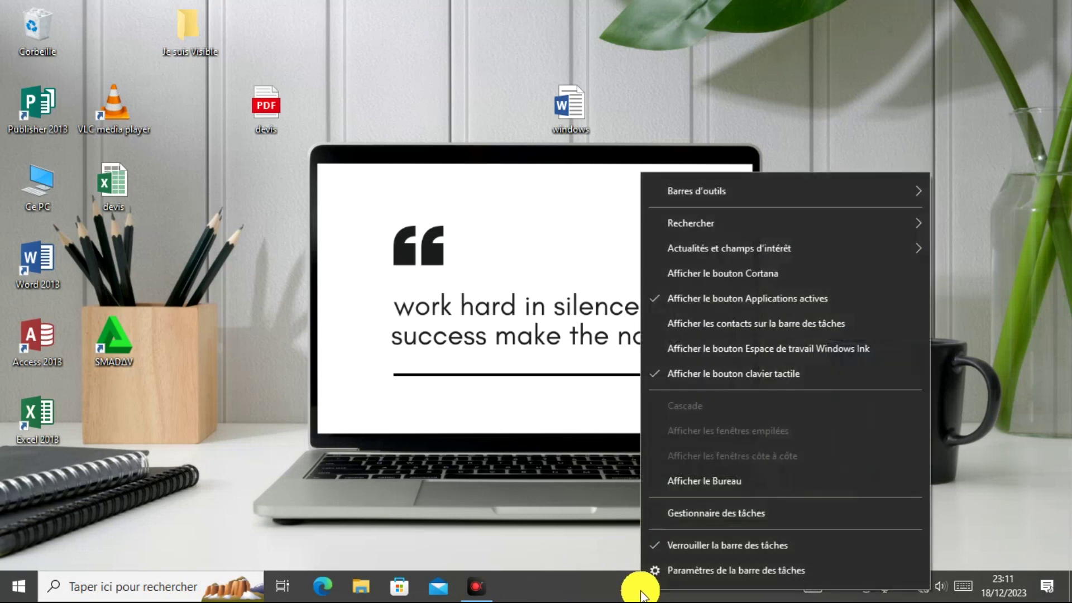
{"action": "left_click", "coordinate": [723, 512]}
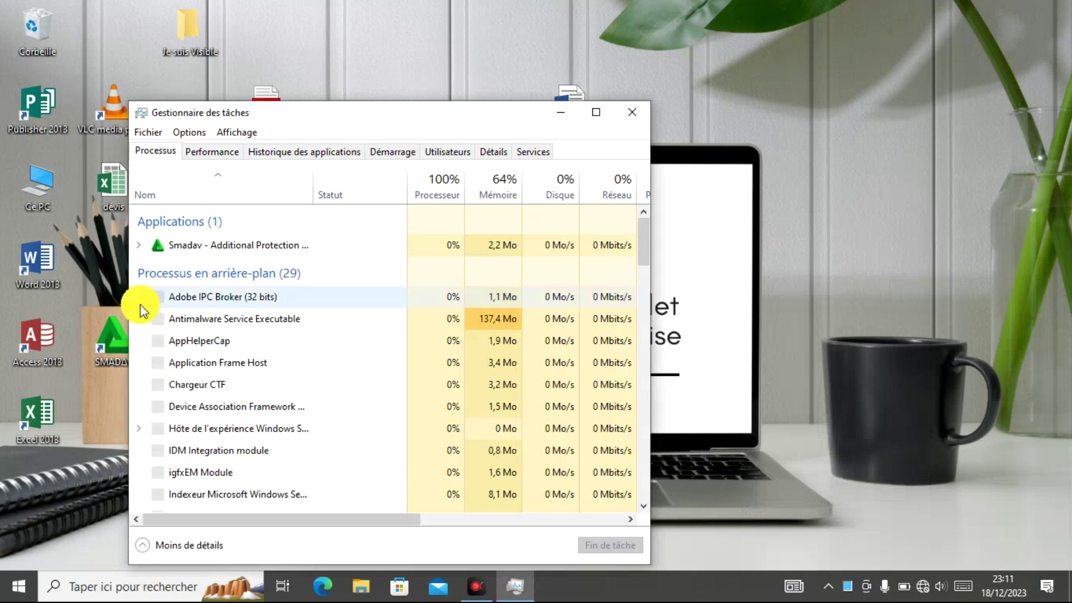
{"action": "left_click", "coordinate": [390, 152]}
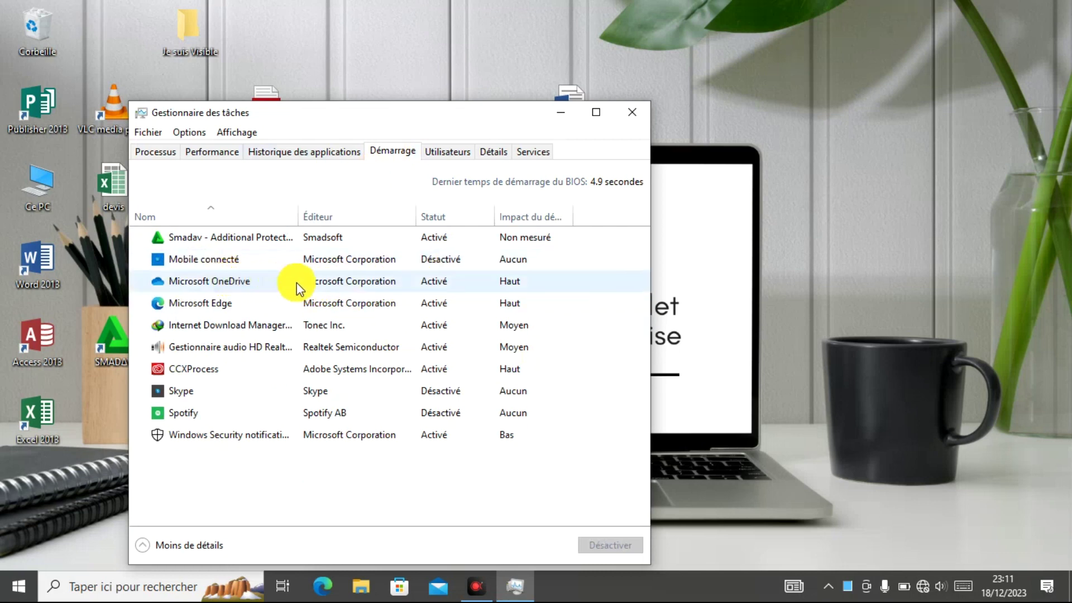
Step: Disable Microsoft OneDrive, Microsoft Edge and CCXProcess at startup, and close the Task Manager
{"action": "left_click", "coordinate": [432, 279]}
{"action": "left_click", "coordinate": [623, 550]}
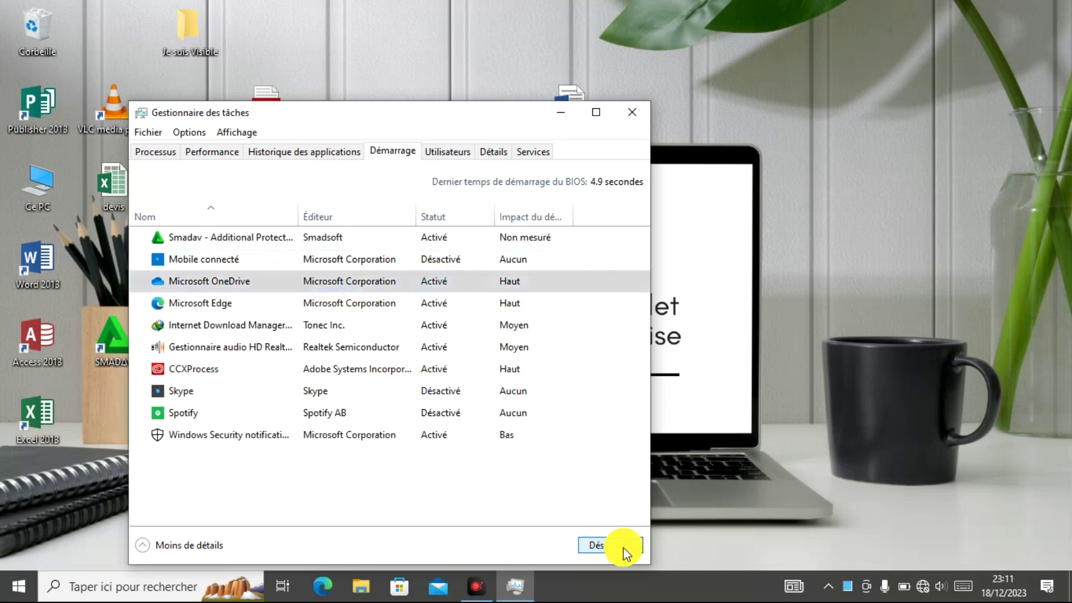
{"action": "left_click", "coordinate": [352, 304]}
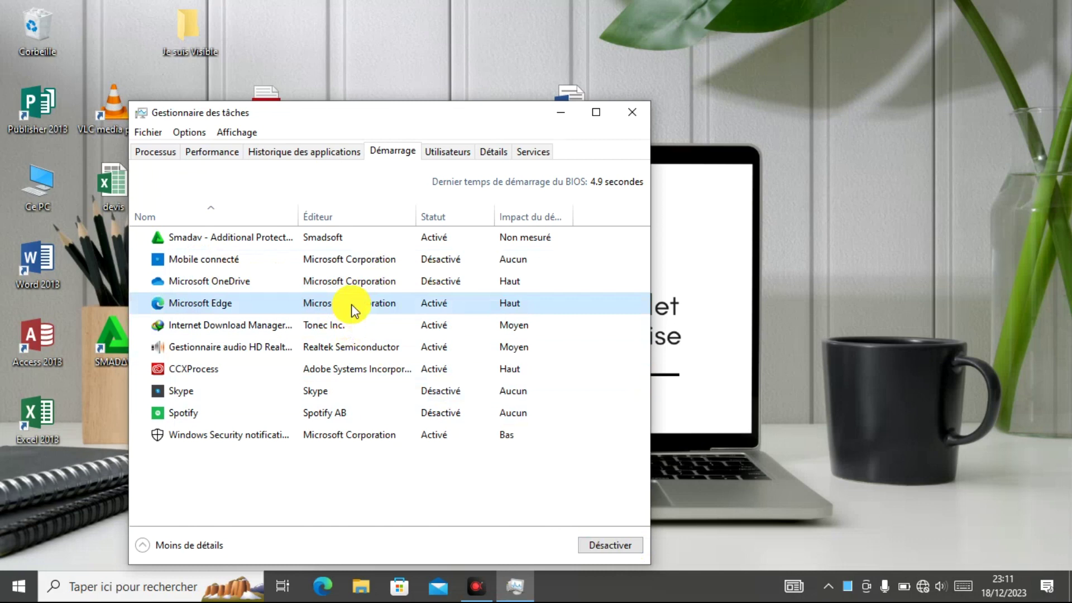
{"action": "left_click", "coordinate": [600, 545]}
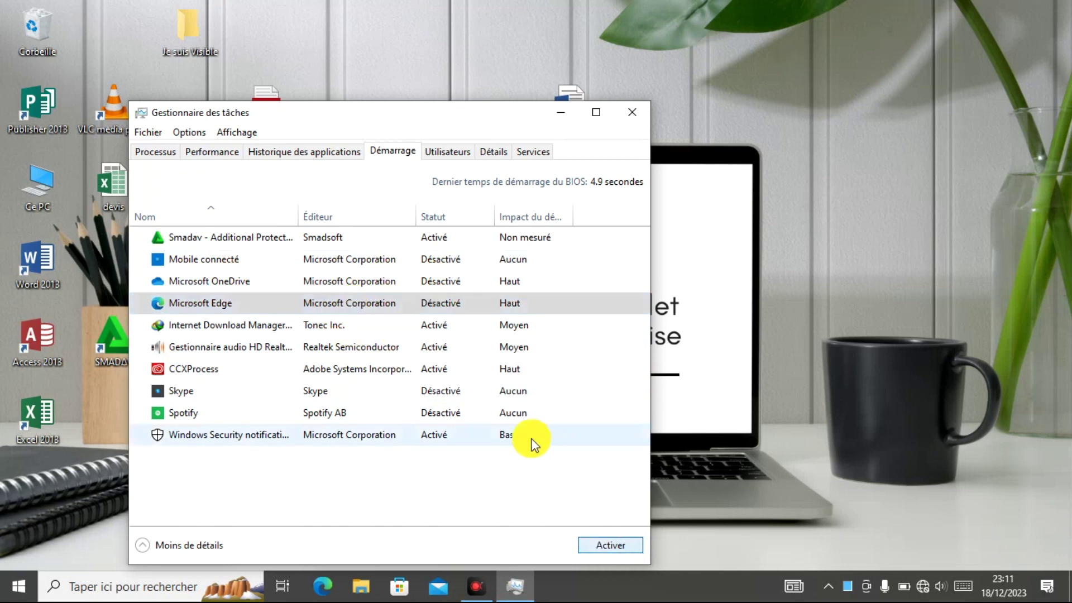
{"action": "left_click", "coordinate": [369, 370]}
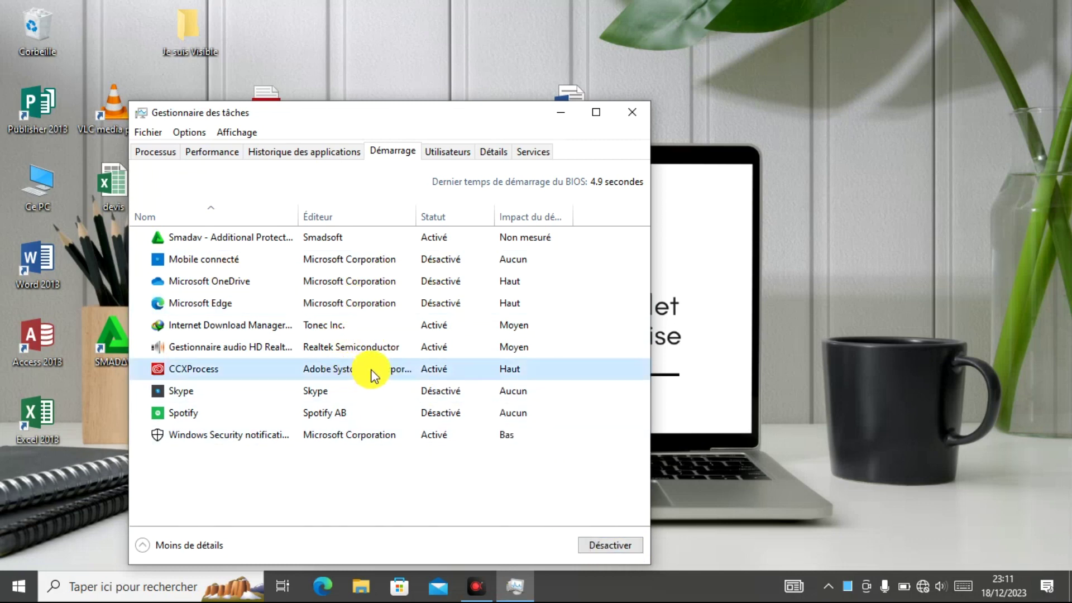
{"action": "left_click", "coordinate": [609, 545]}
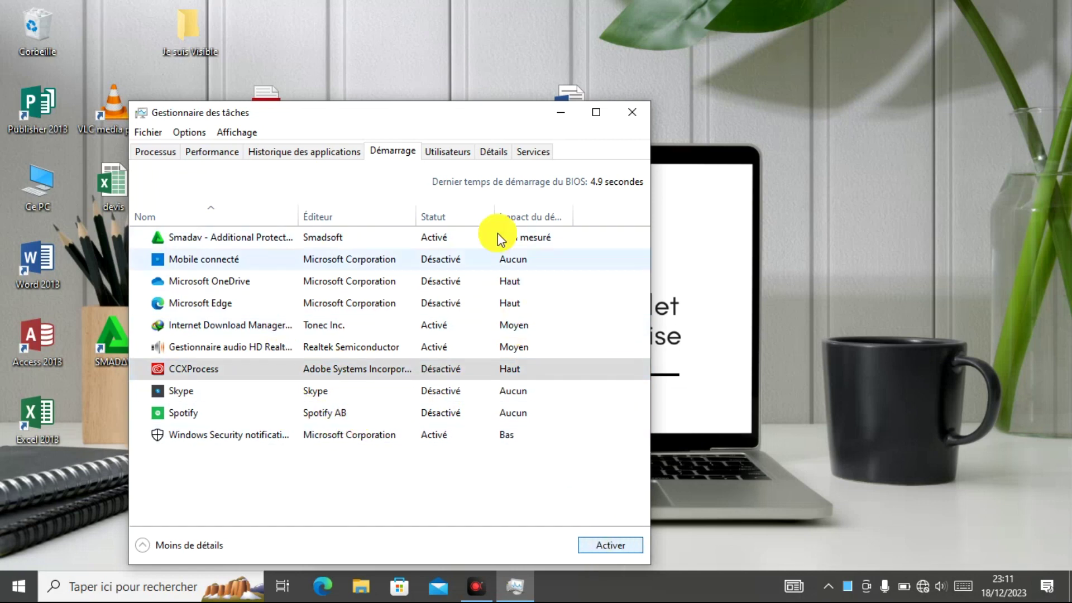
{"action": "left_click", "coordinate": [628, 113]}
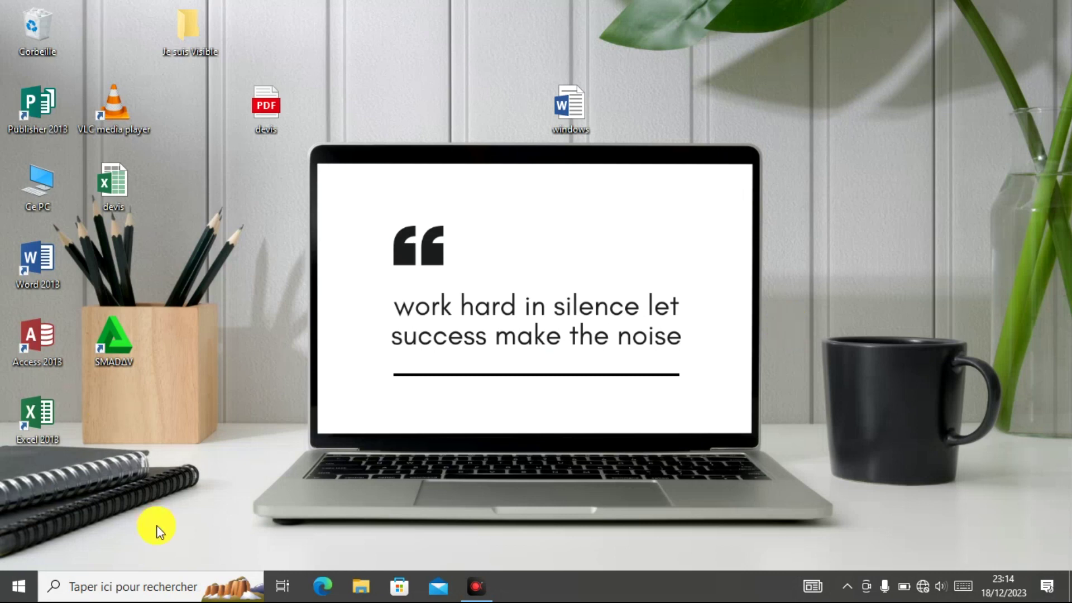
Step: Search Windows for "service" and open the Services console
{"action": "left_click", "coordinate": [150, 595]}
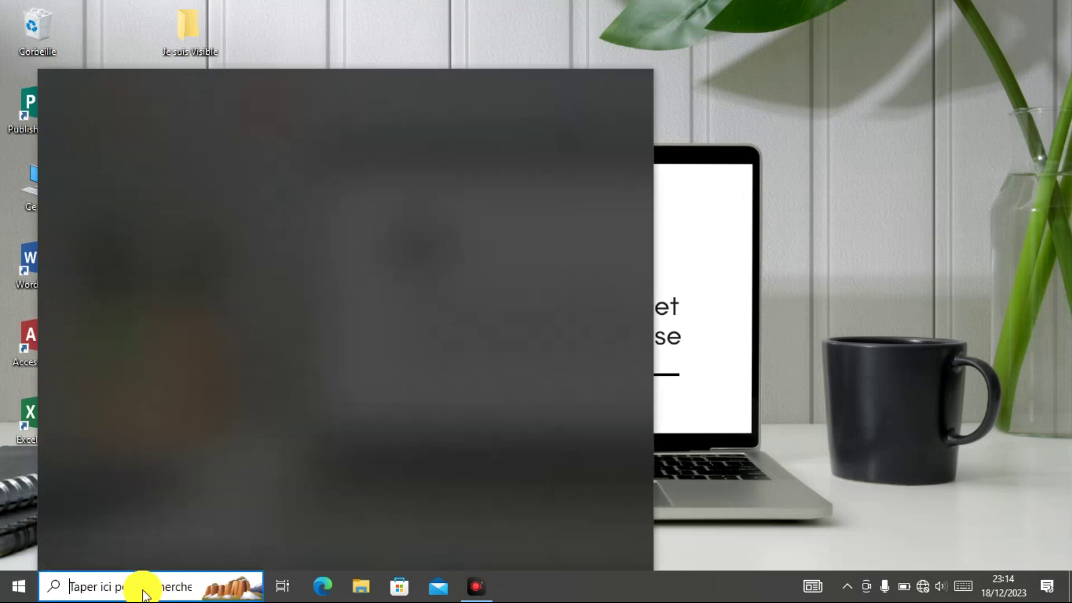
{"action": "type", "text": "serv"}
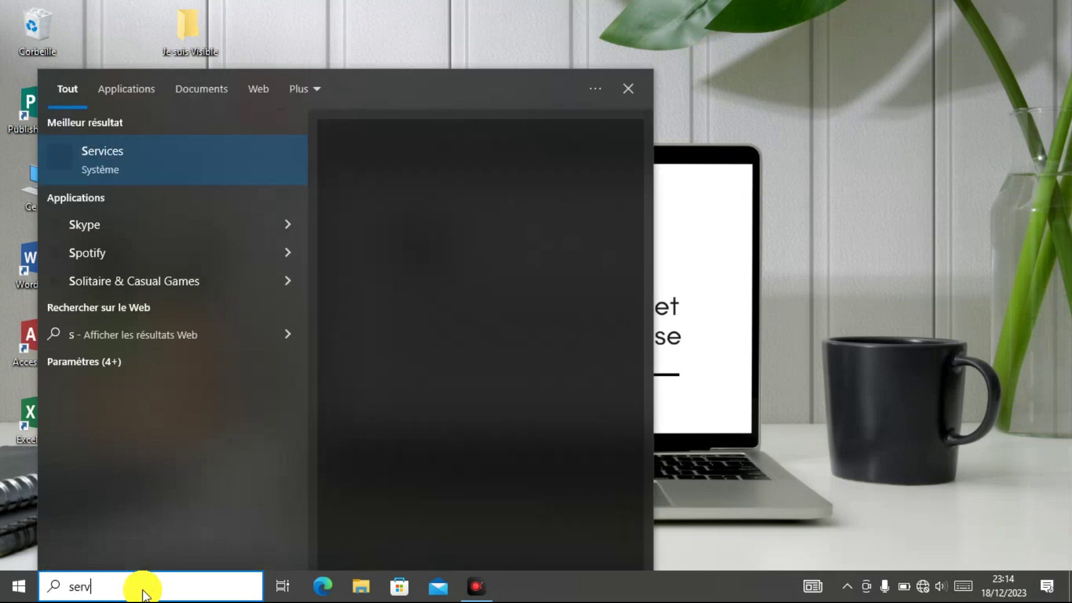
{"action": "type", "text": "ice"}
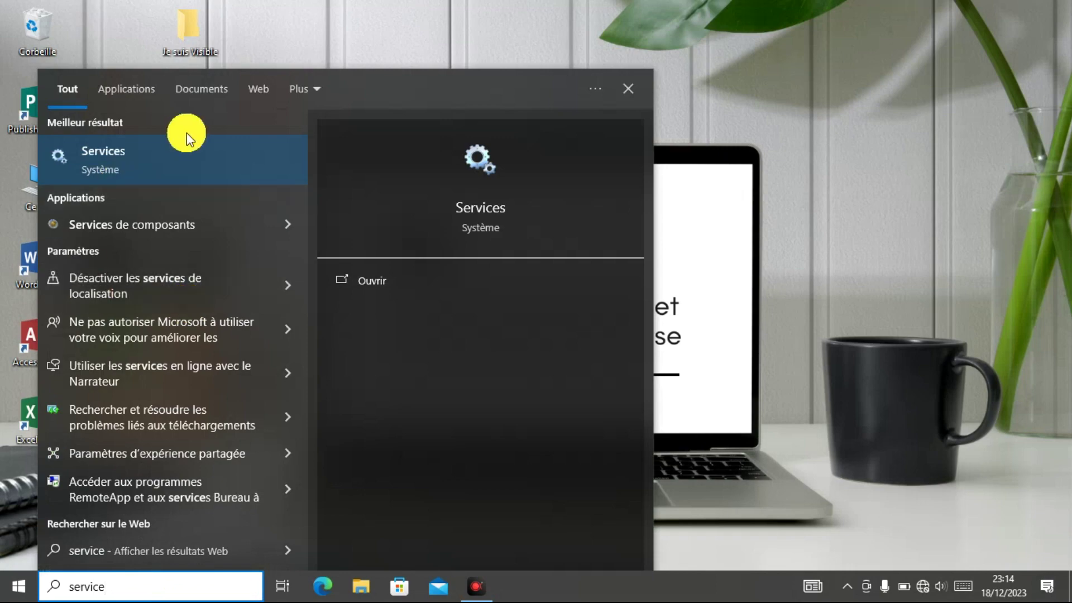
{"action": "left_click", "coordinate": [203, 166]}
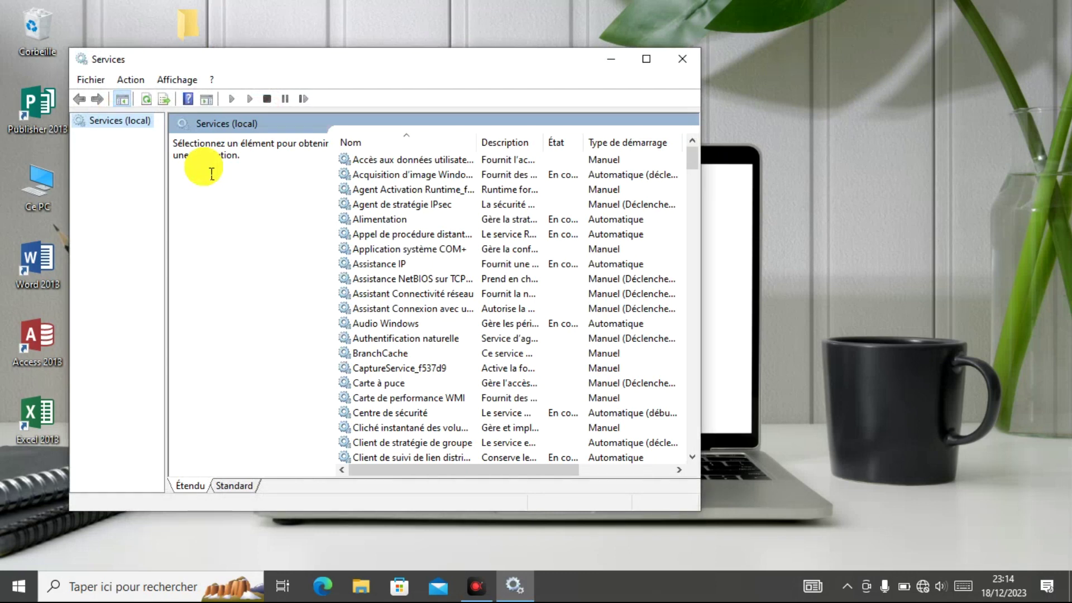
Step: Find the Windows Update service in the list of local services and open its properties
{"action": "left_click", "coordinate": [406, 240]}
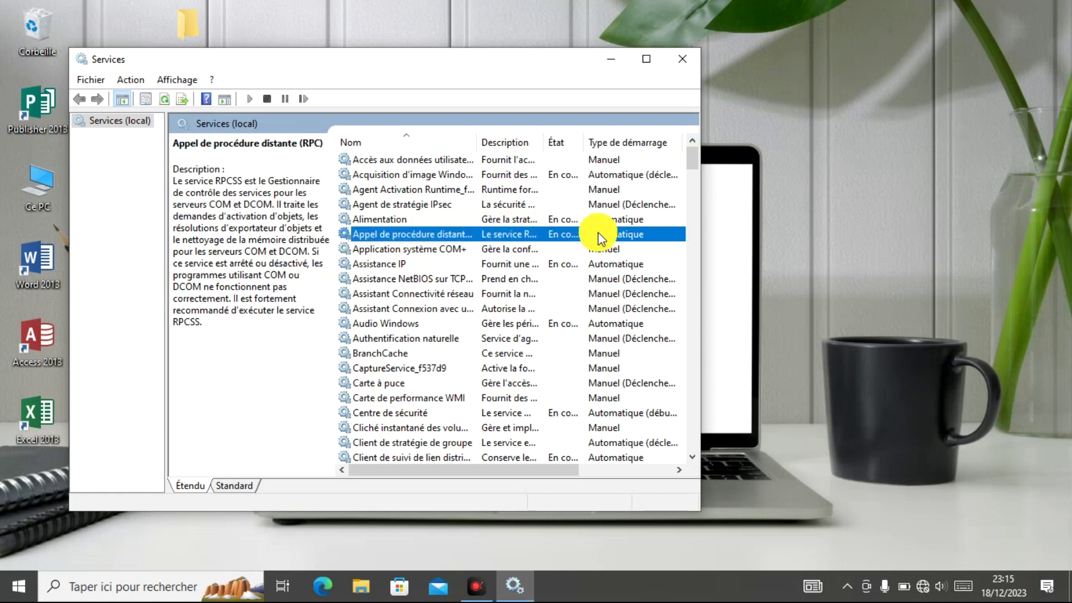
{"action": "key", "text": "w"}
{"action": "key", "text": "w"}
{"action": "key", "text": "w"}
{"action": "key", "text": "w"}
{"action": "key", "text": "w"}
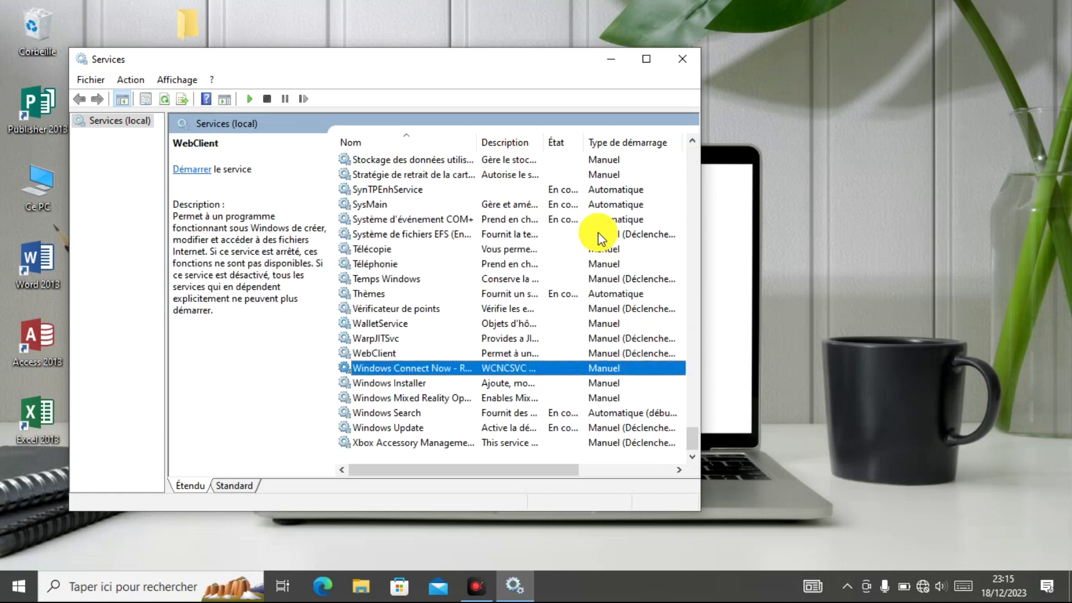
{"action": "key", "text": "w"}
{"action": "key", "text": "w"}
{"action": "key", "text": "w"}
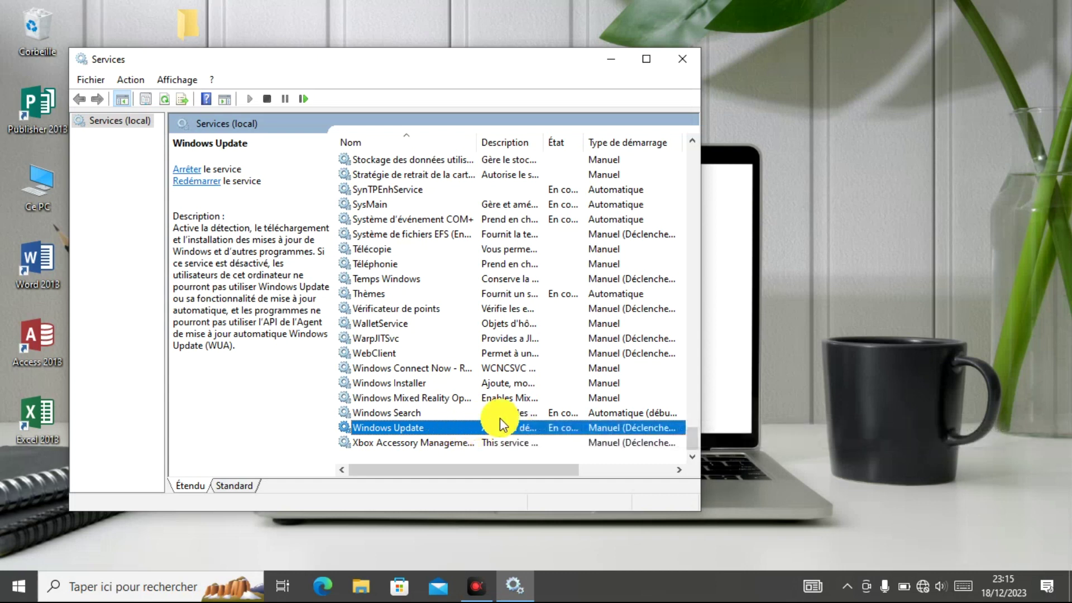
{"action": "right_click", "coordinate": [476, 433]}
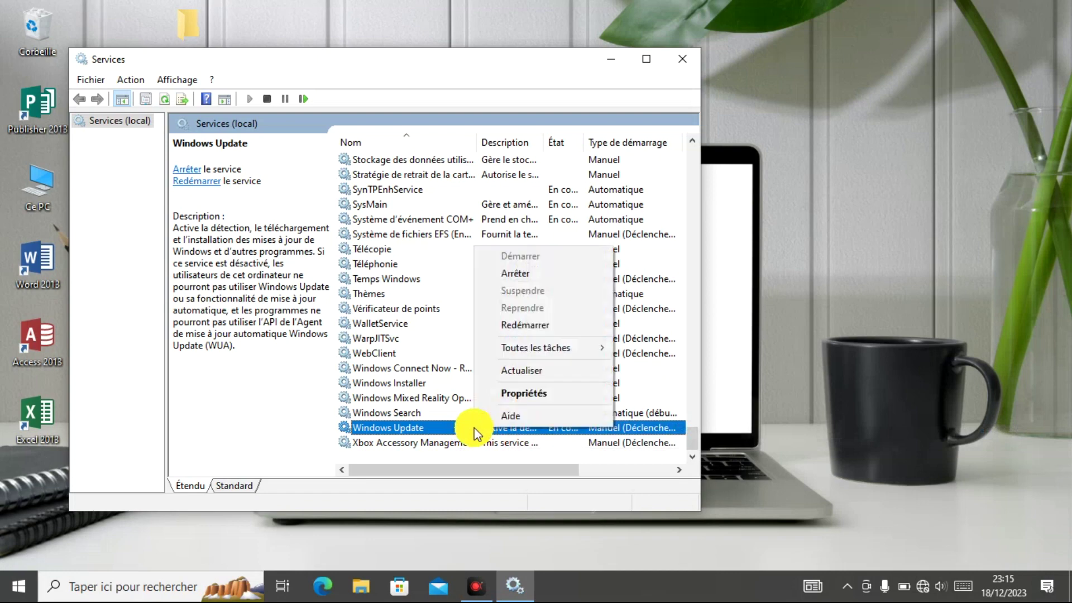
{"action": "left_click", "coordinate": [532, 391]}
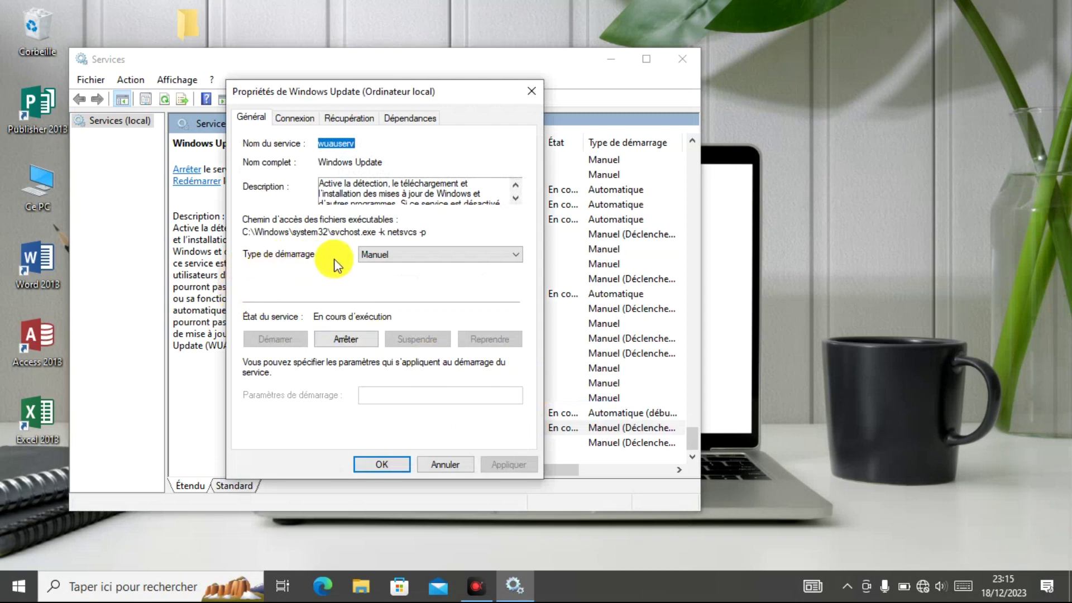
Step: Set the Windows Update startup type to Désactivé, stop the service, apply the changes and close the Services console
{"action": "left_click", "coordinate": [446, 256]}
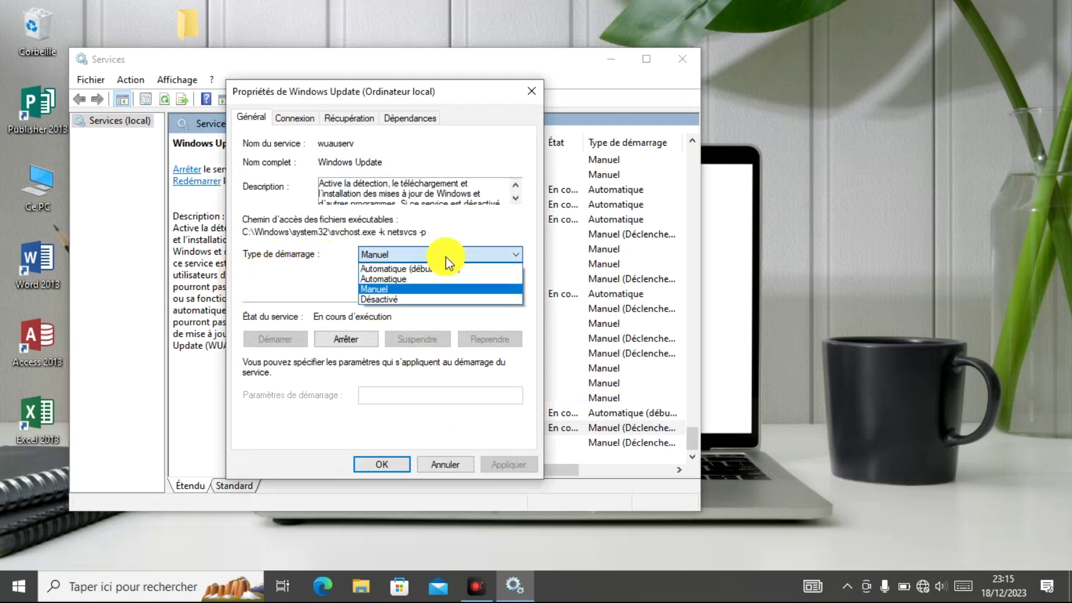
{"action": "left_click", "coordinate": [394, 301]}
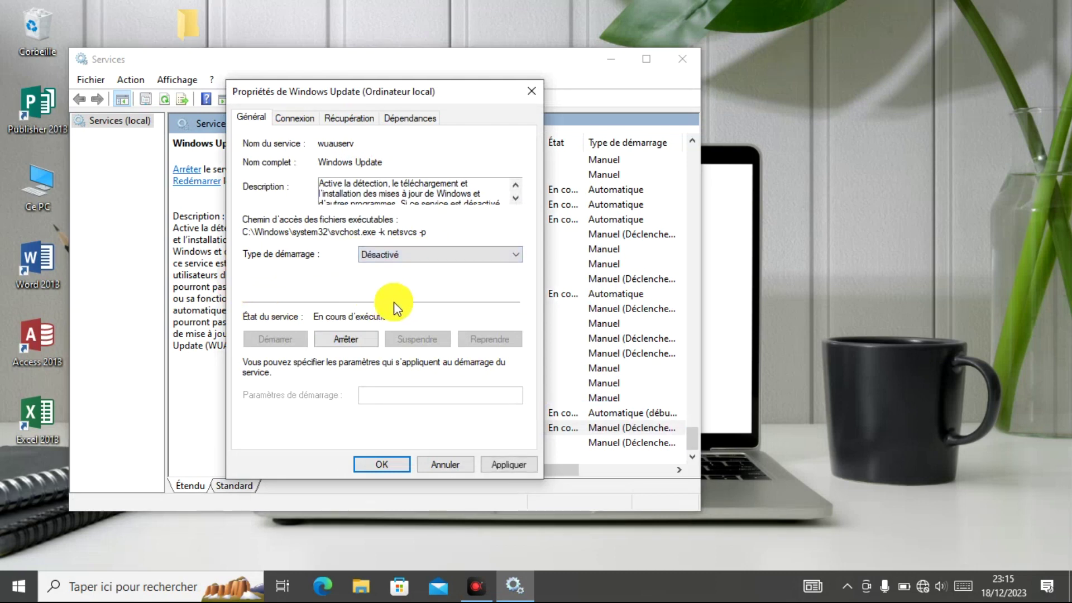
{"action": "left_click", "coordinate": [342, 341]}
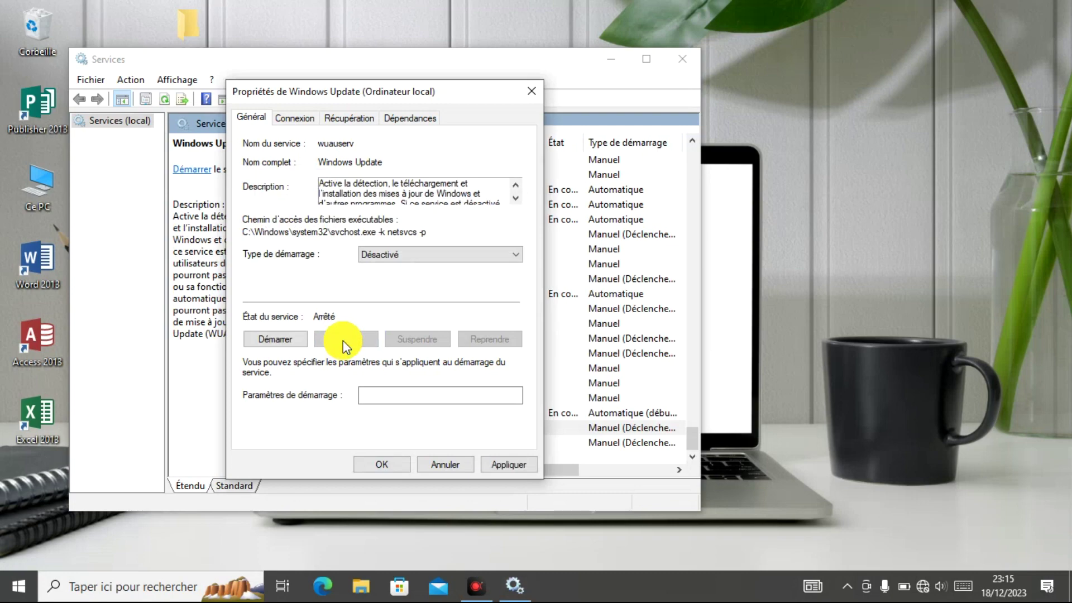
{"action": "left_click", "coordinate": [508, 465]}
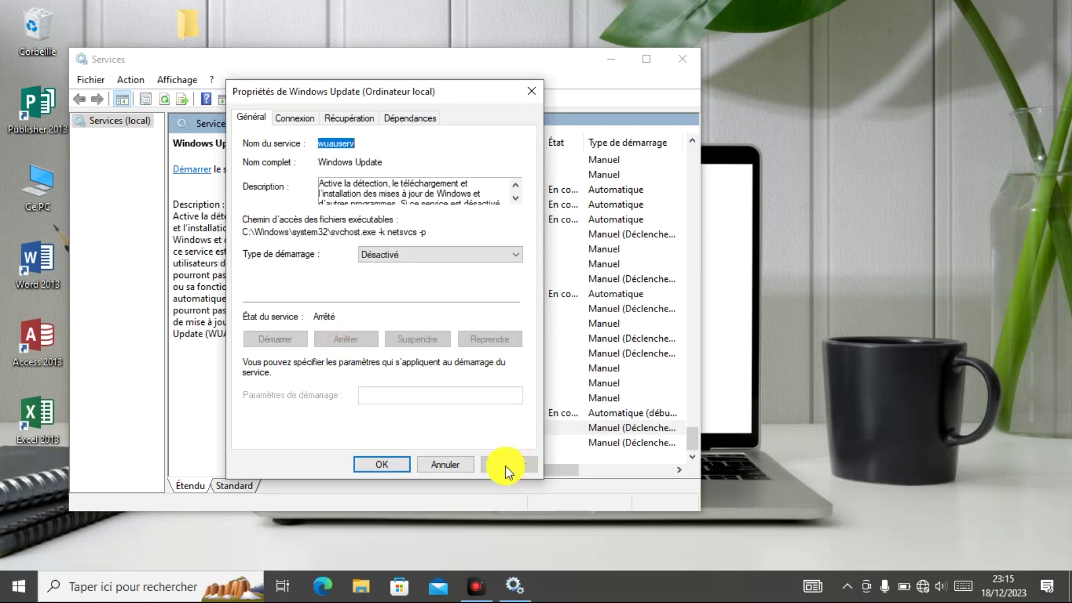
{"action": "left_click", "coordinate": [380, 464]}
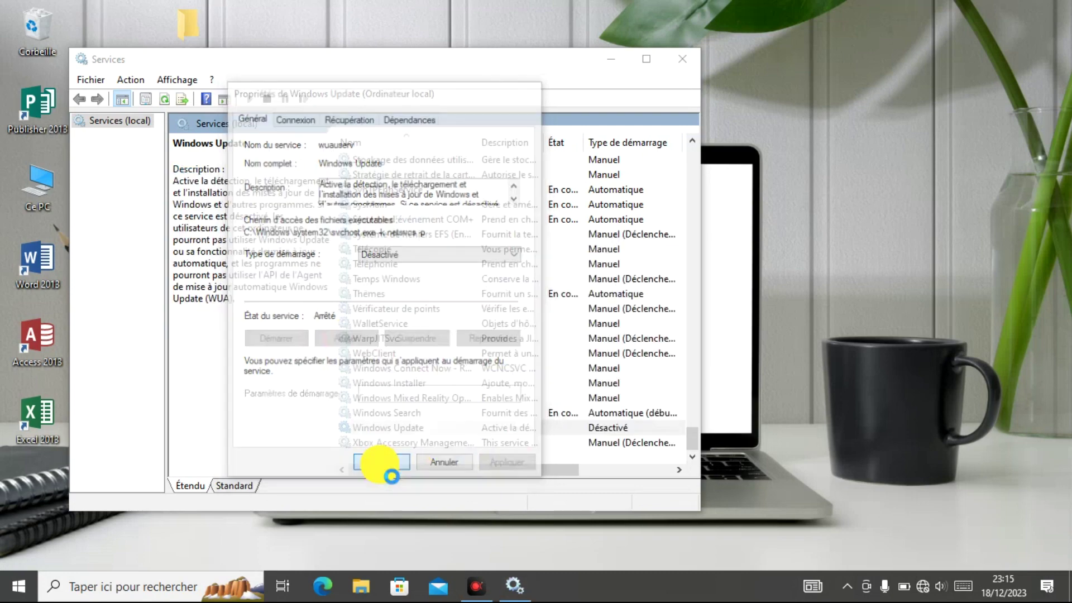
{"action": "left_click", "coordinate": [683, 62]}
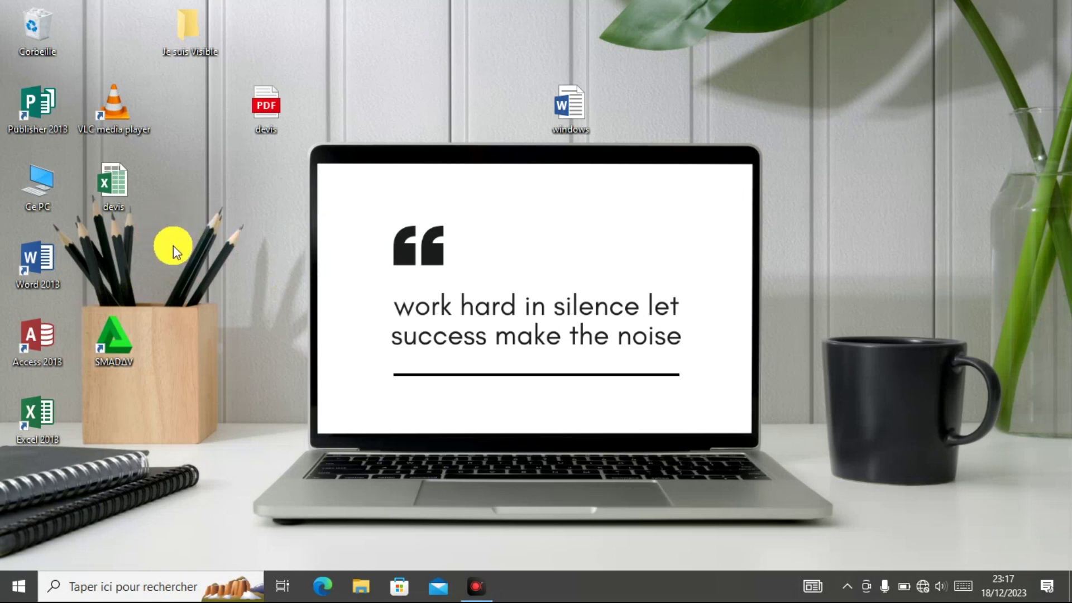
Step: Open the Windows folder on Disque local (C:) in File Explorer
{"action": "double_click", "coordinate": [48, 196]}
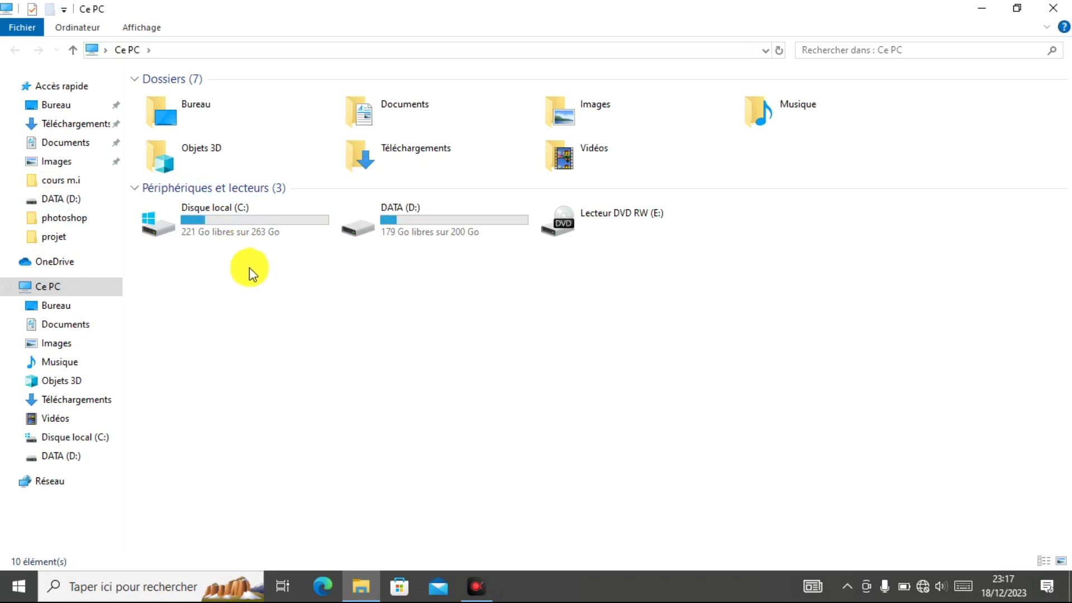
{"action": "double_click", "coordinate": [258, 226]}
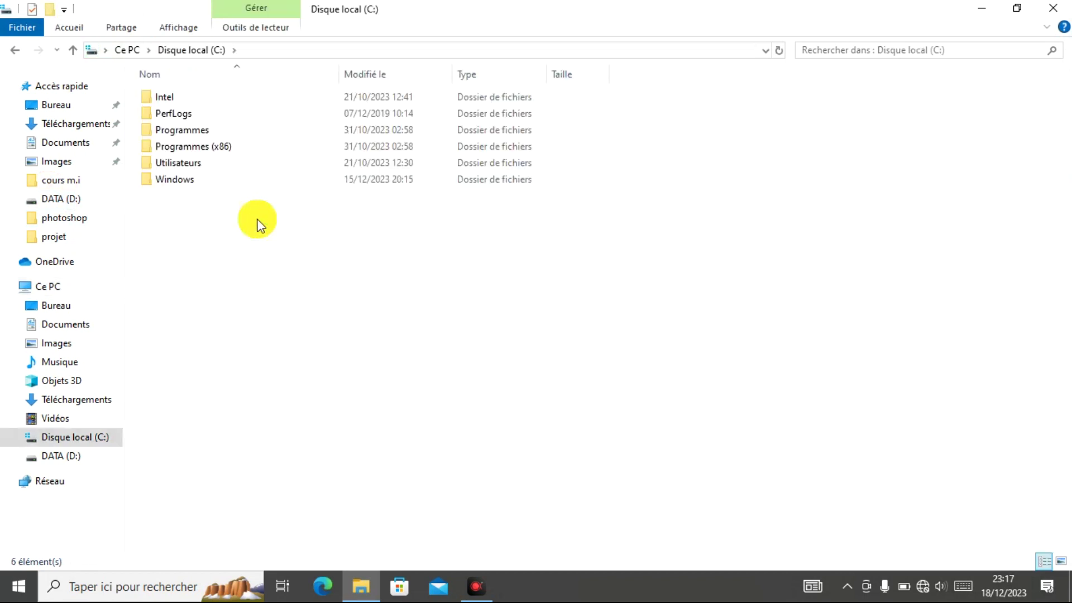
{"action": "double_click", "coordinate": [226, 179]}
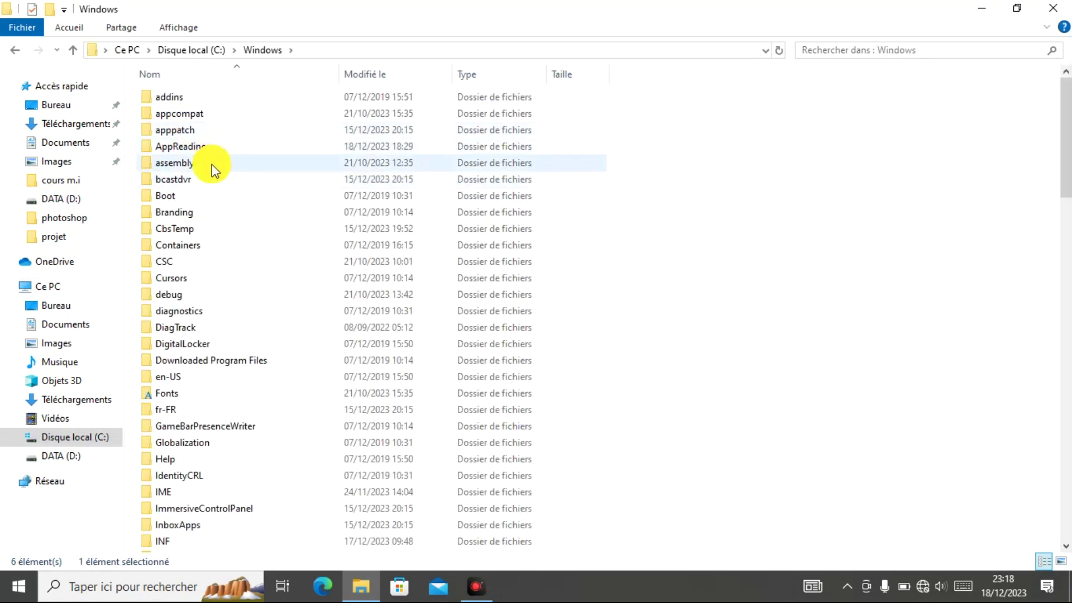
Step: Find the Prefetch folder inside the Windows folder and open it, granting permanent access
{"action": "left_click", "coordinate": [212, 164]}
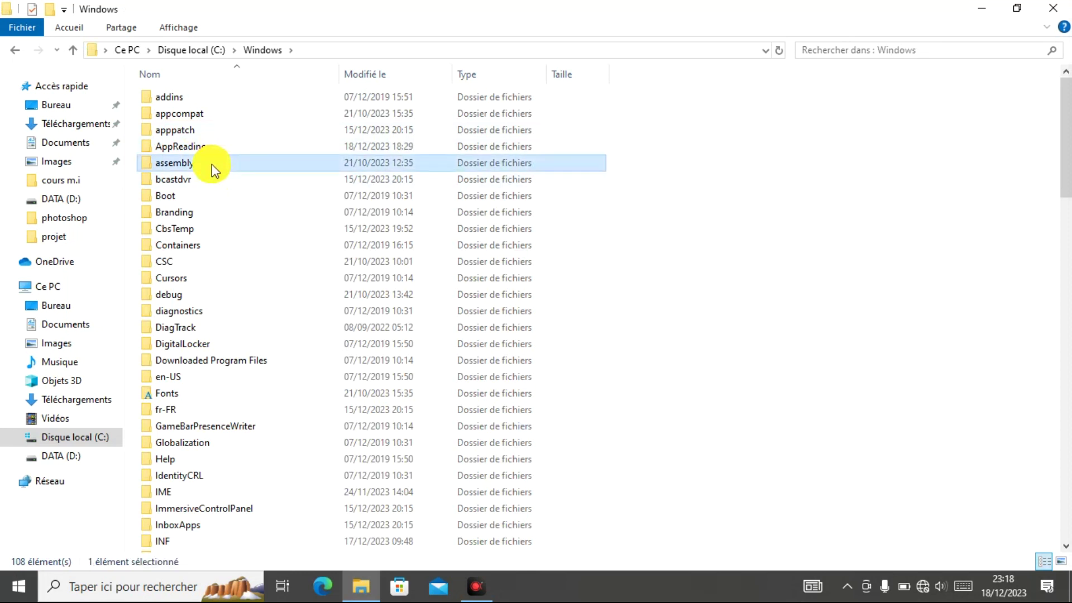
{"action": "scroll", "coordinate": [212, 164], "scroll_direction": "down", "scroll_amount": 13}
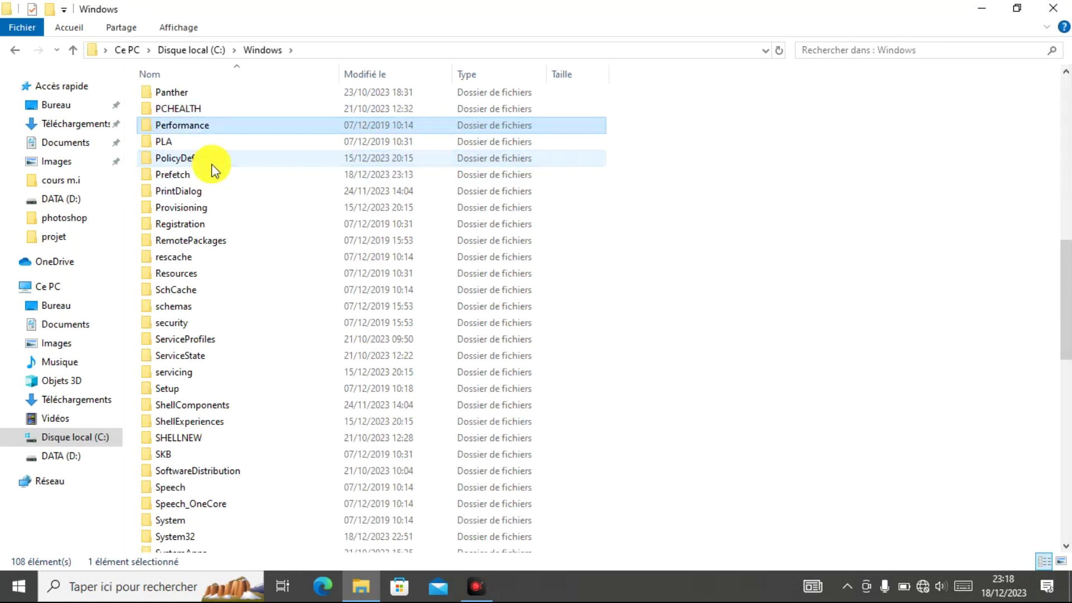
{"action": "type", "text": "pref"}
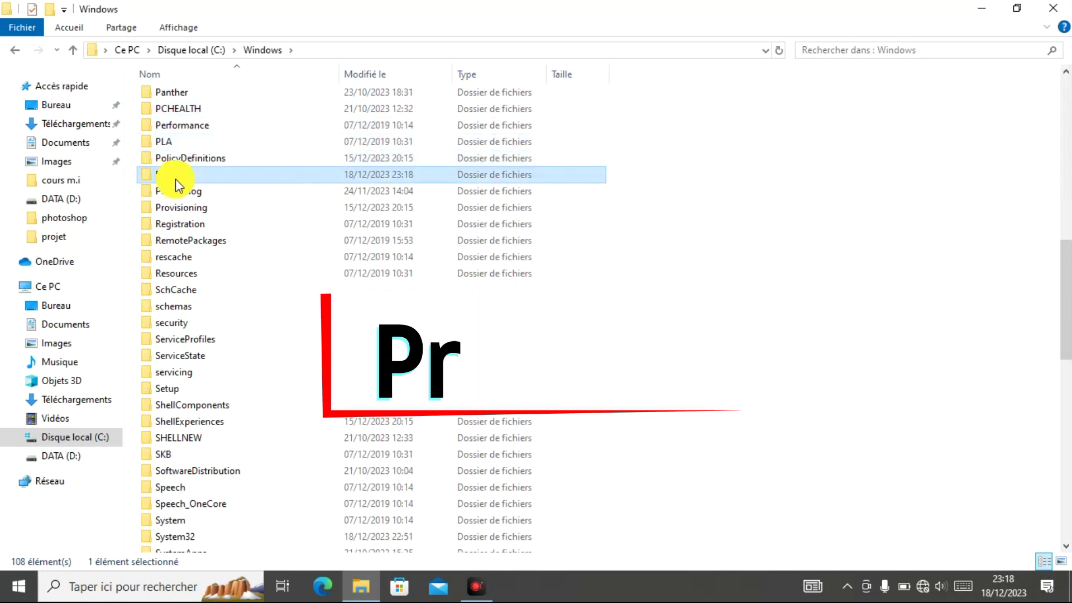
{"action": "double_click", "coordinate": [222, 173]}
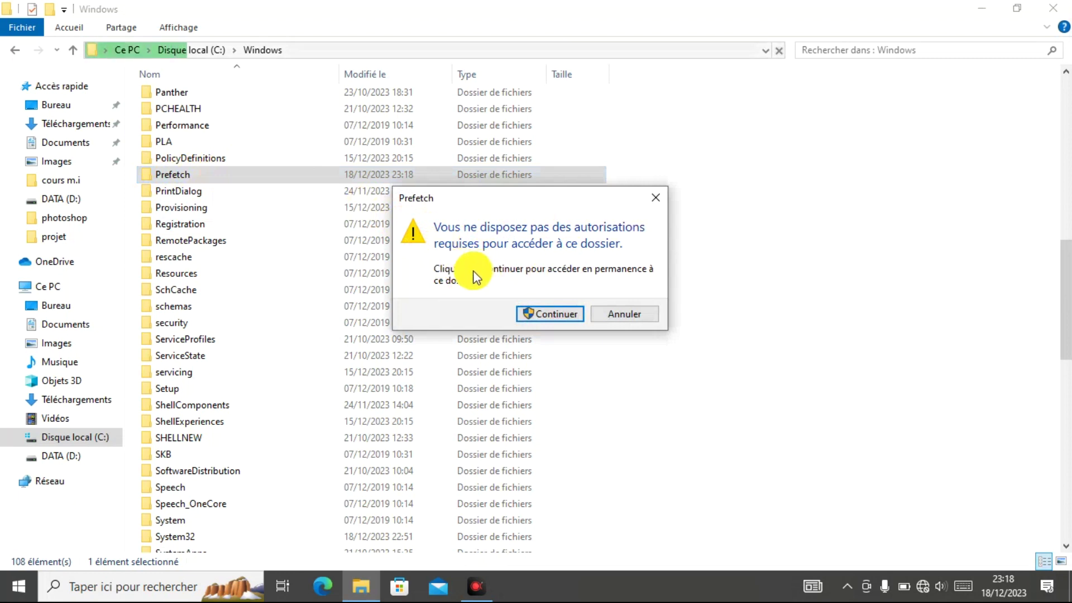
{"action": "left_click", "coordinate": [544, 315]}
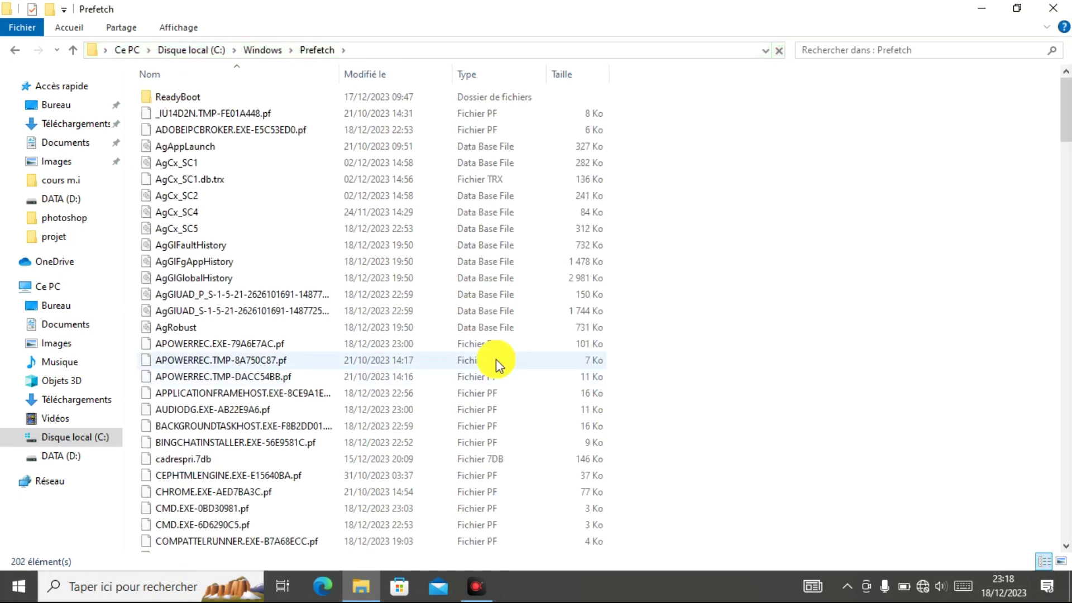
Step: Delete everything in the Prefetch folder, ignoring all files in use, and close the folder window
{"action": "left_click", "coordinate": [379, 261]}
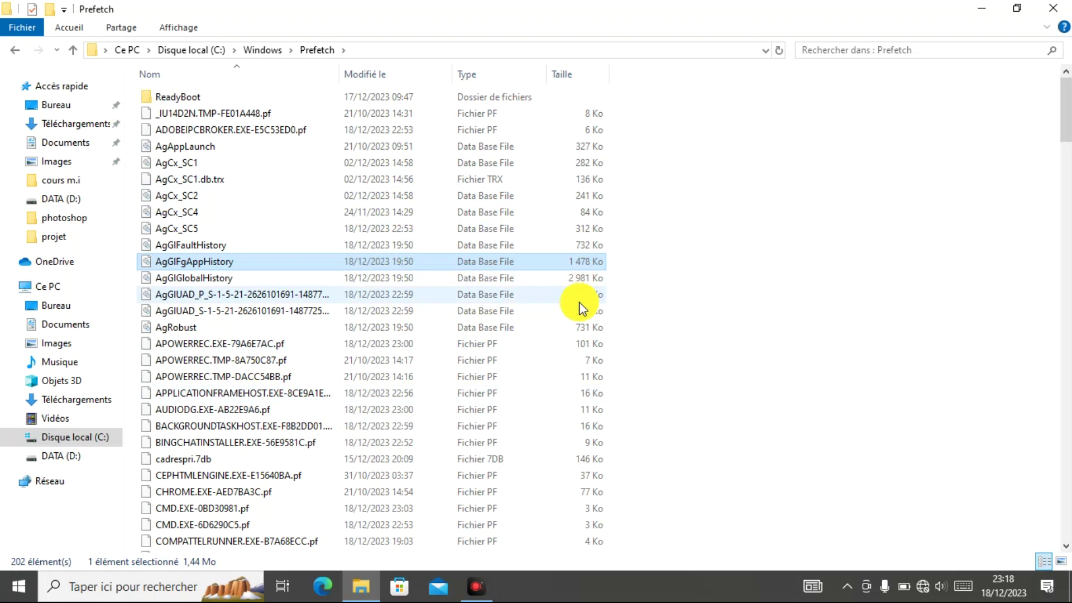
{"action": "key", "text": "ctrl+a"}
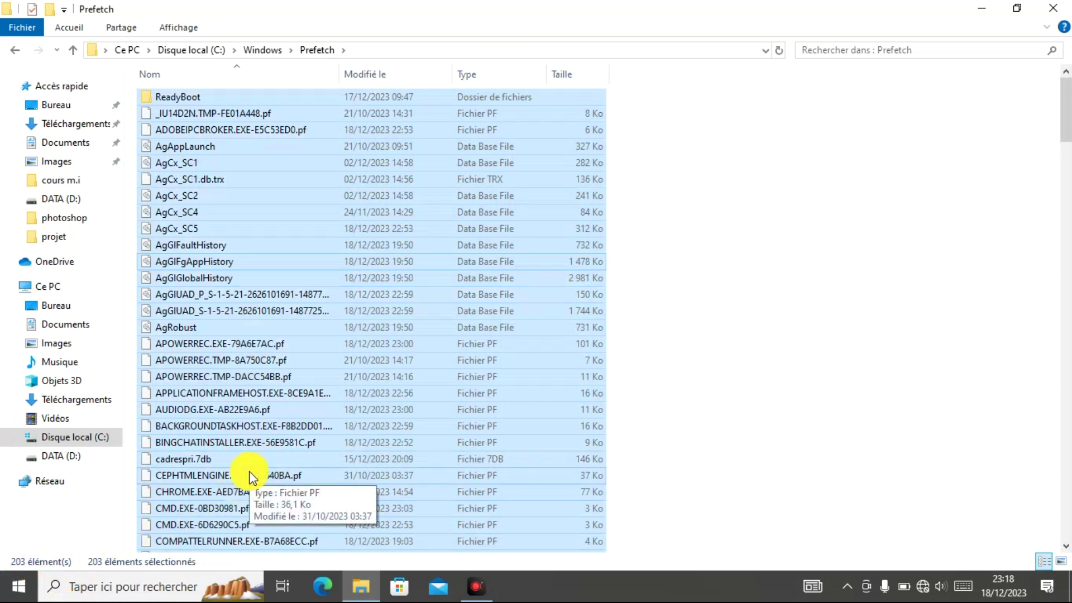
{"action": "right_click", "coordinate": [393, 204]}
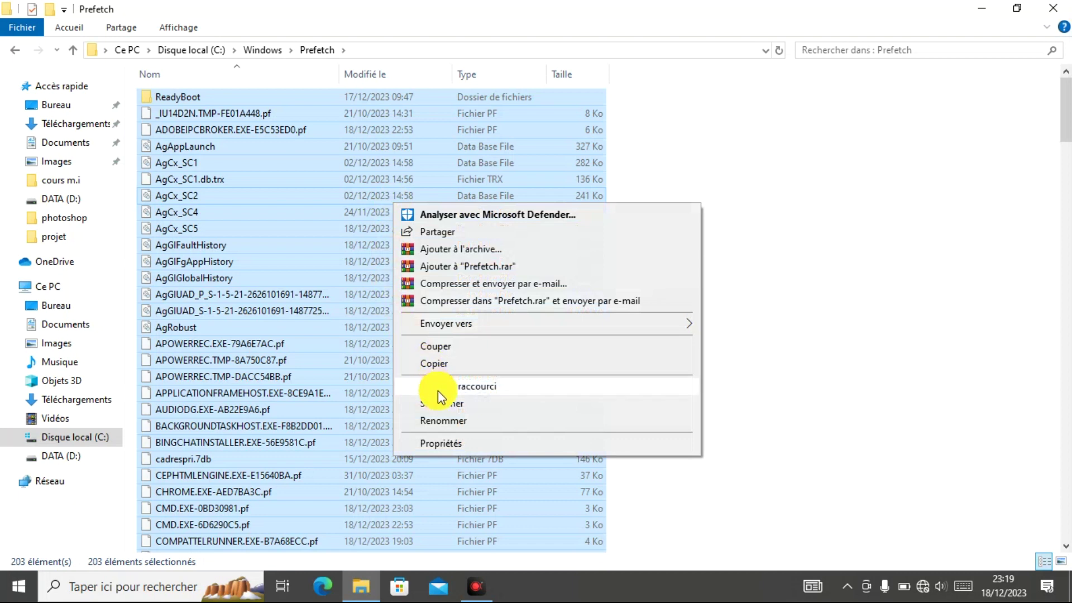
{"action": "left_click", "coordinate": [466, 403]}
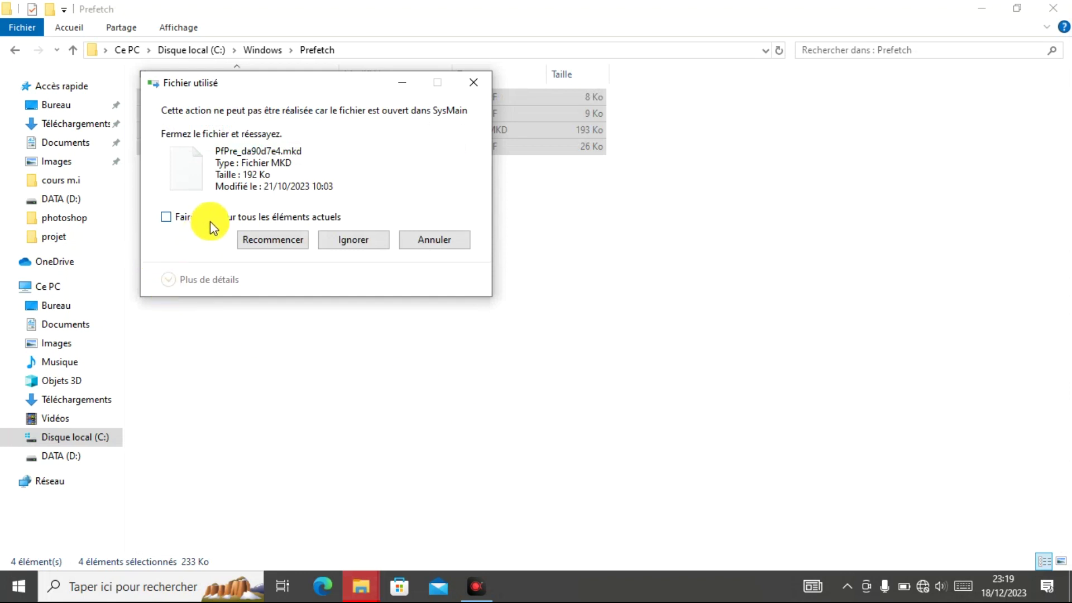
{"action": "left_click", "coordinate": [242, 221]}
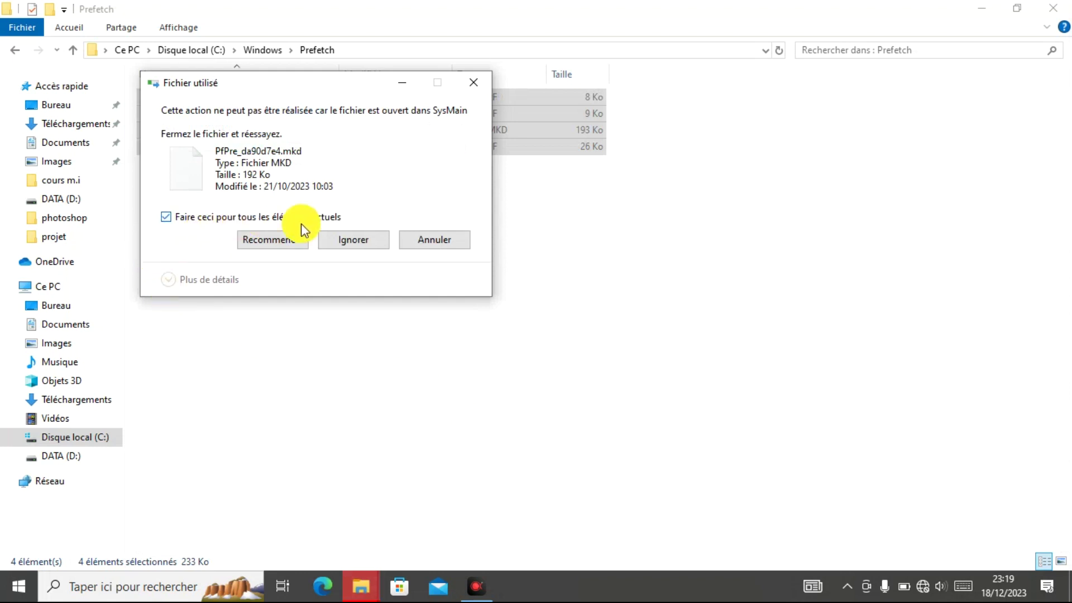
{"action": "left_click", "coordinate": [350, 243]}
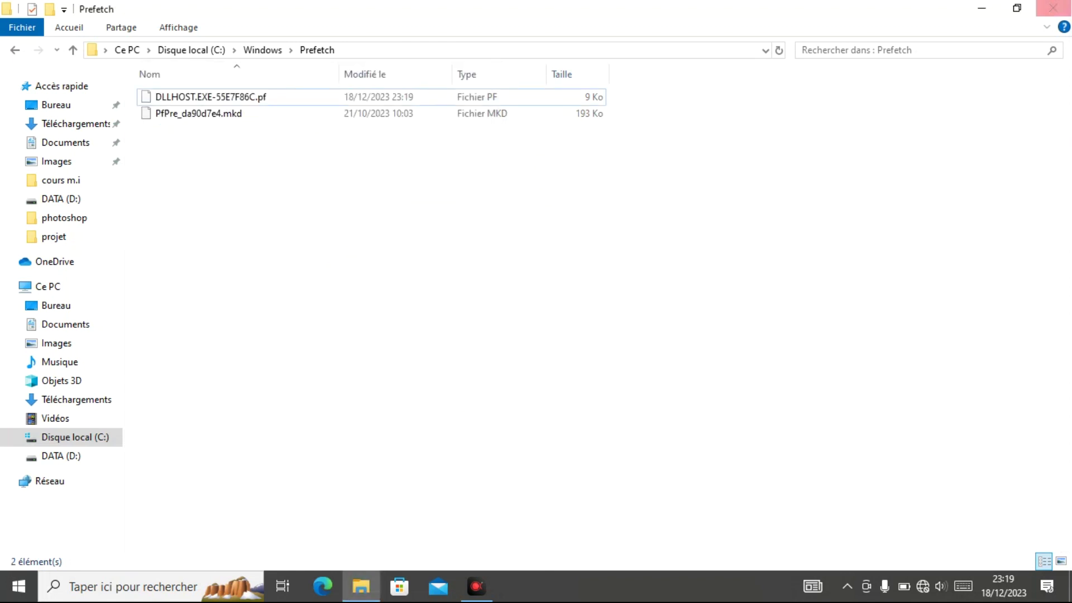
{"action": "left_click", "coordinate": [1053, 8]}
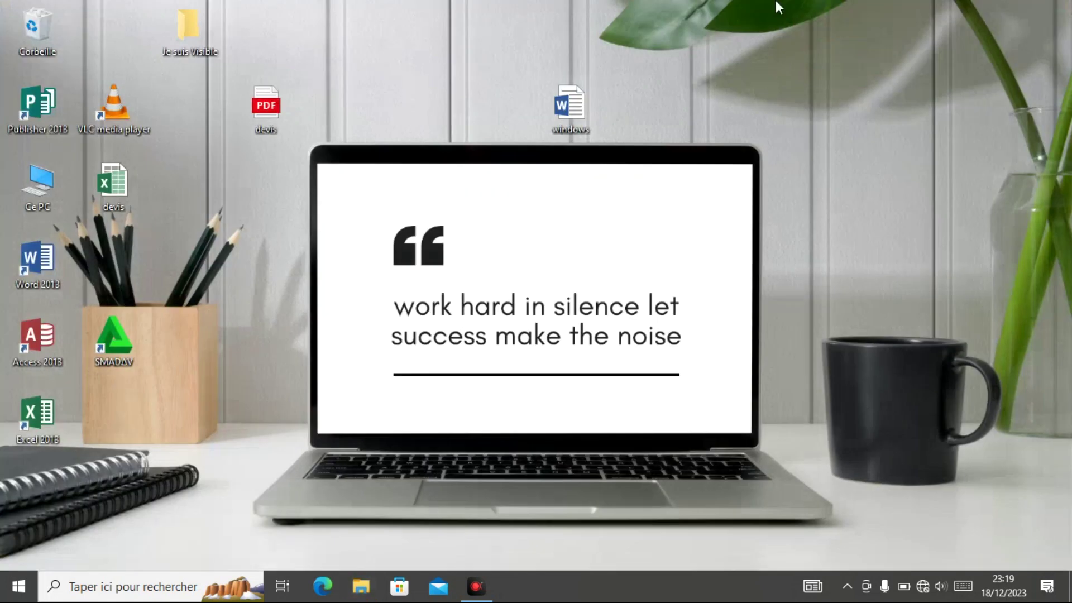
Step: Empty the Corbeille on the desktop and confirm the permanent deletion of all its items
{"action": "left_click", "coordinate": [35, 26]}
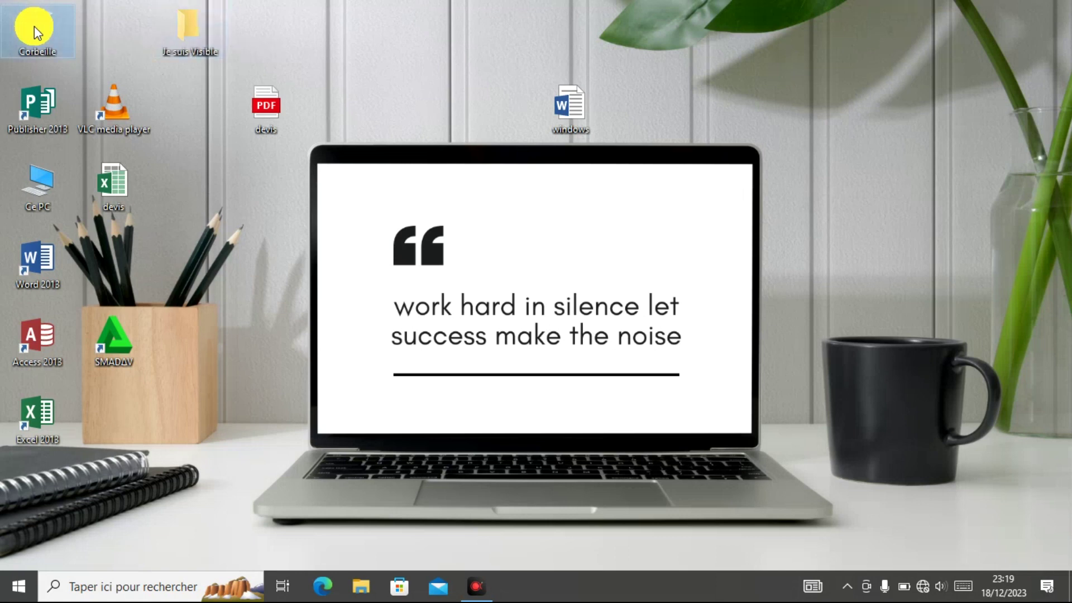
{"action": "right_click", "coordinate": [35, 26]}
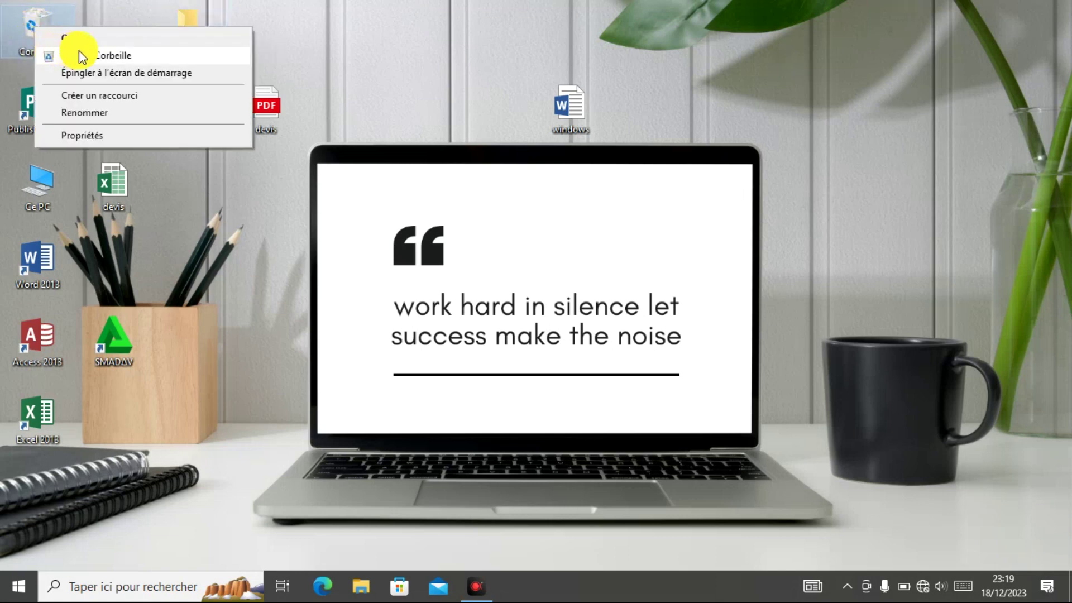
{"action": "left_click", "coordinate": [113, 58]}
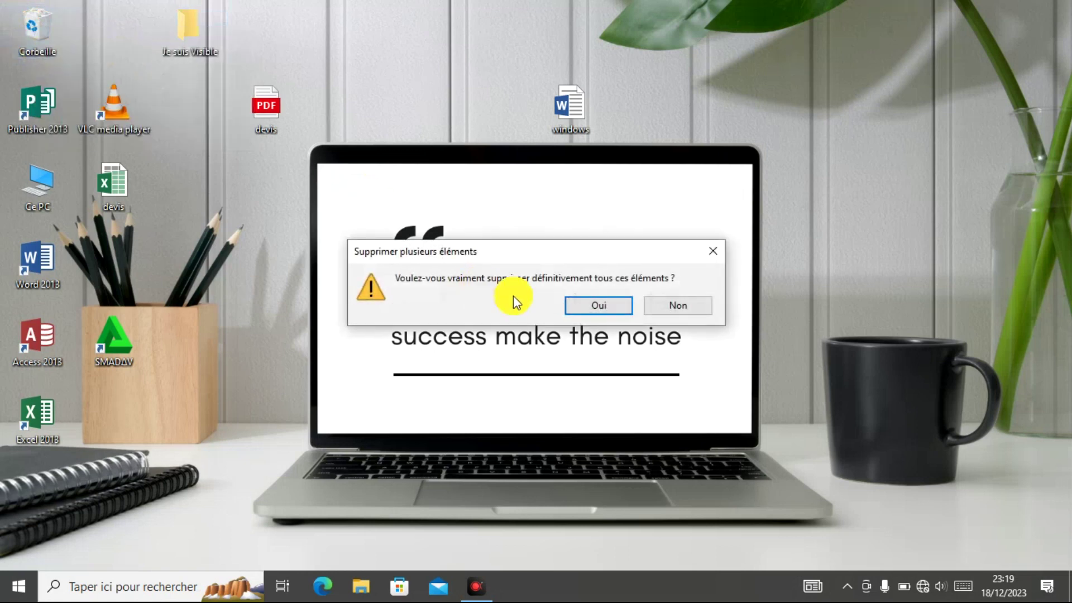
{"action": "left_click", "coordinate": [591, 303]}
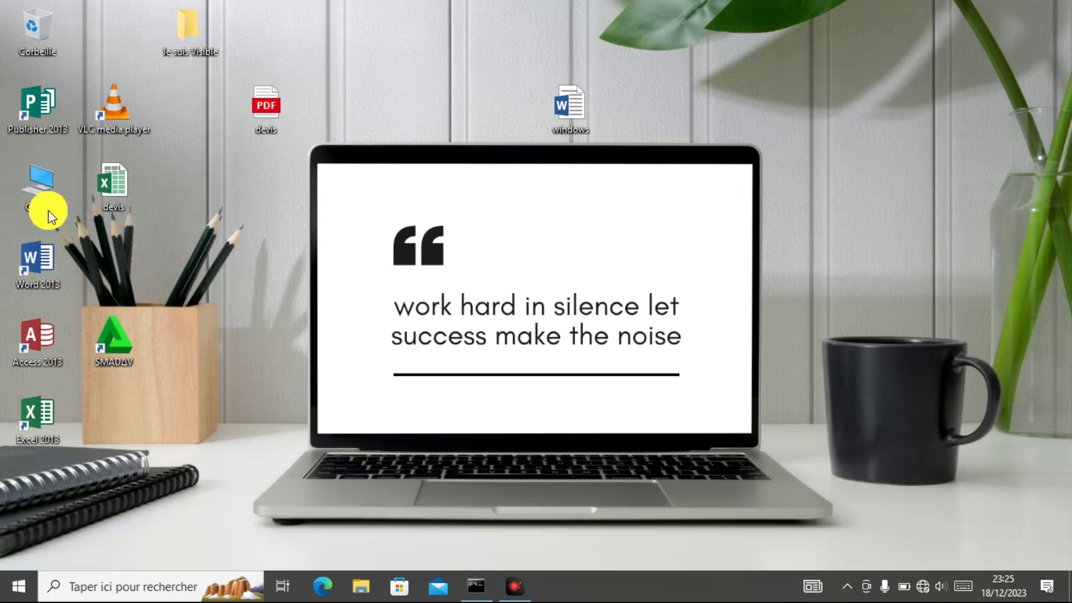
Step: Open the drive optimisation tool from the properties of Disque local (C:)
{"action": "double_click", "coordinate": [32, 182]}
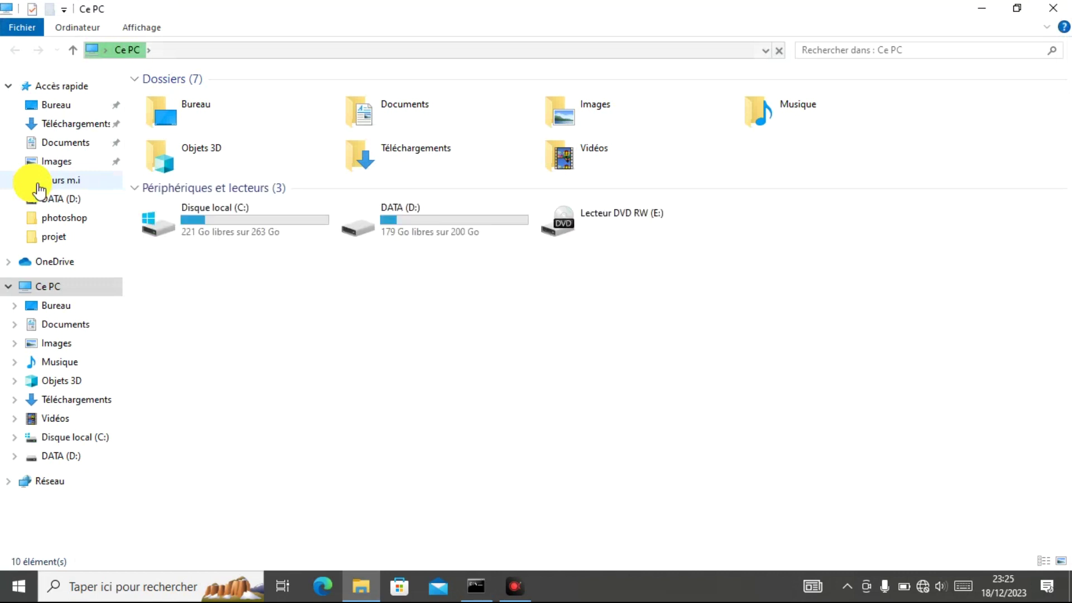
{"action": "left_click", "coordinate": [262, 221]}
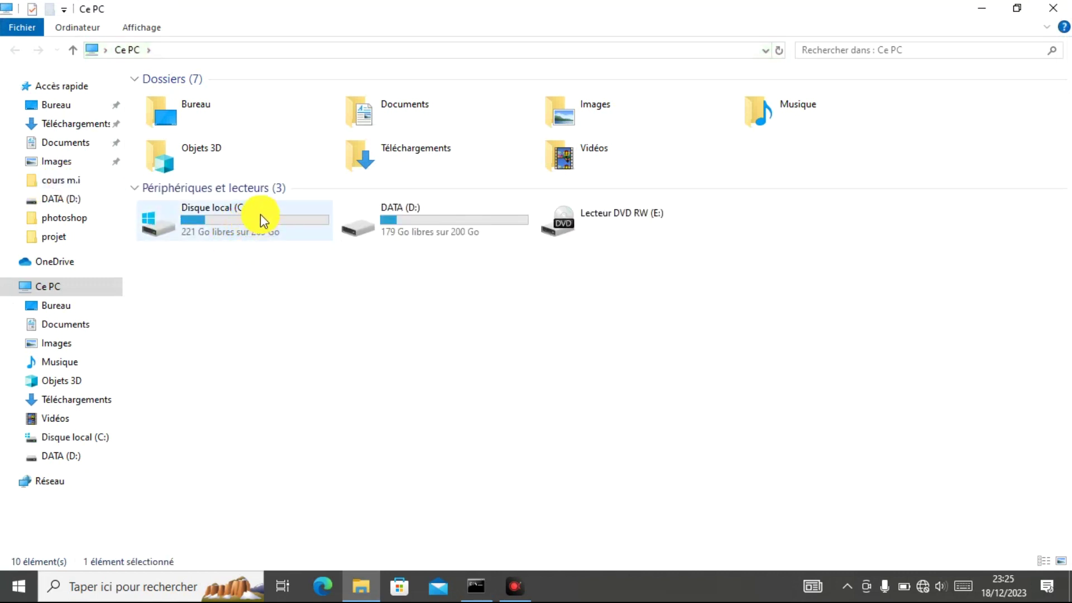
{"action": "right_click", "coordinate": [261, 215]}
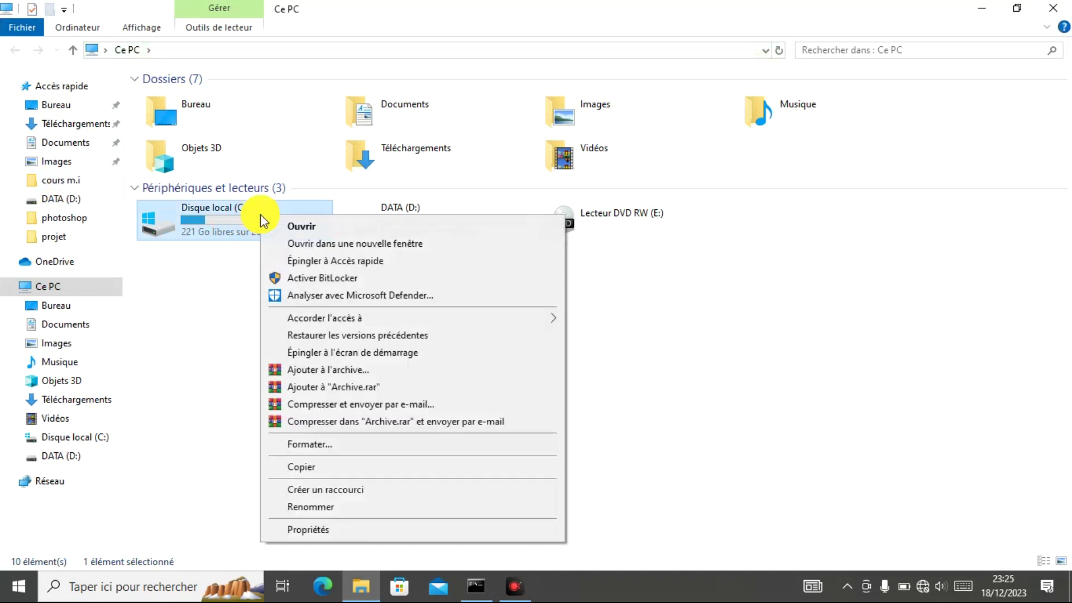
{"action": "left_click", "coordinate": [324, 530]}
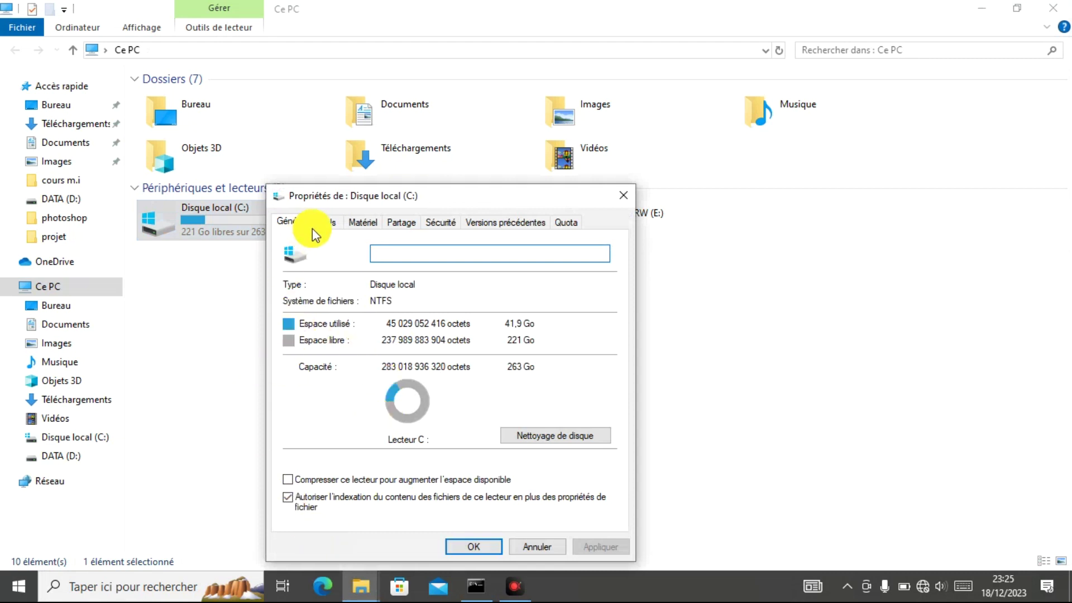
{"action": "left_click", "coordinate": [328, 223]}
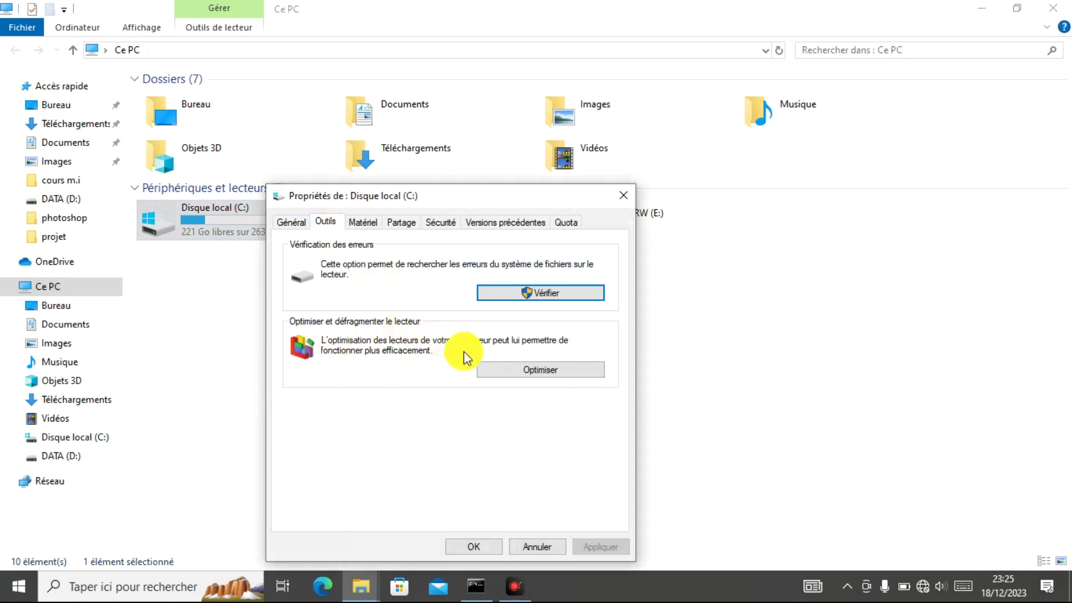
{"action": "left_click", "coordinate": [552, 371]}
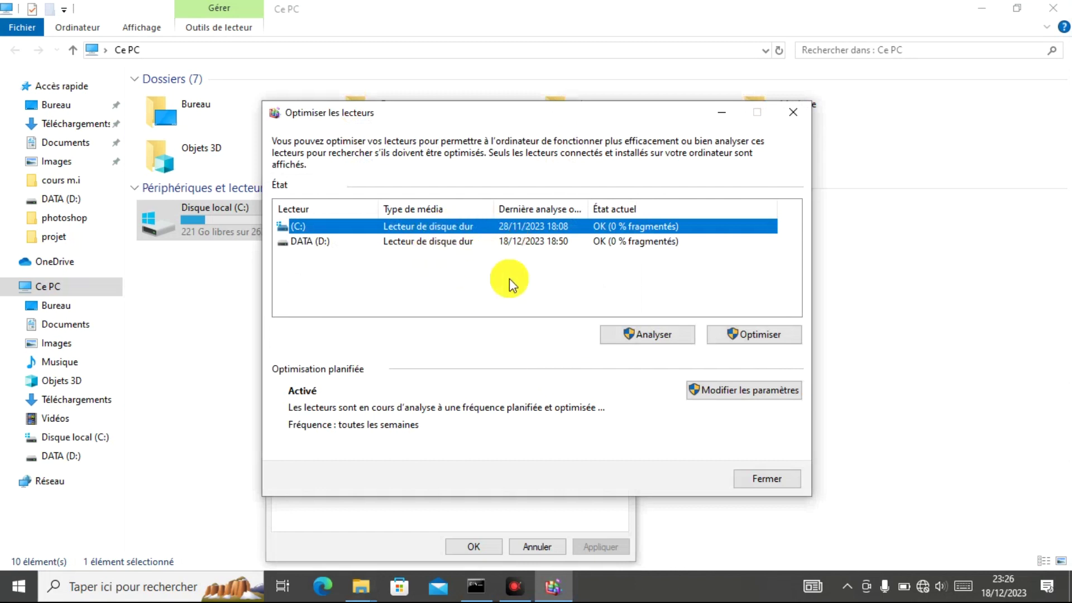
Step: Analyse drive (C:) and start its optimisation
{"action": "left_click", "coordinate": [625, 336]}
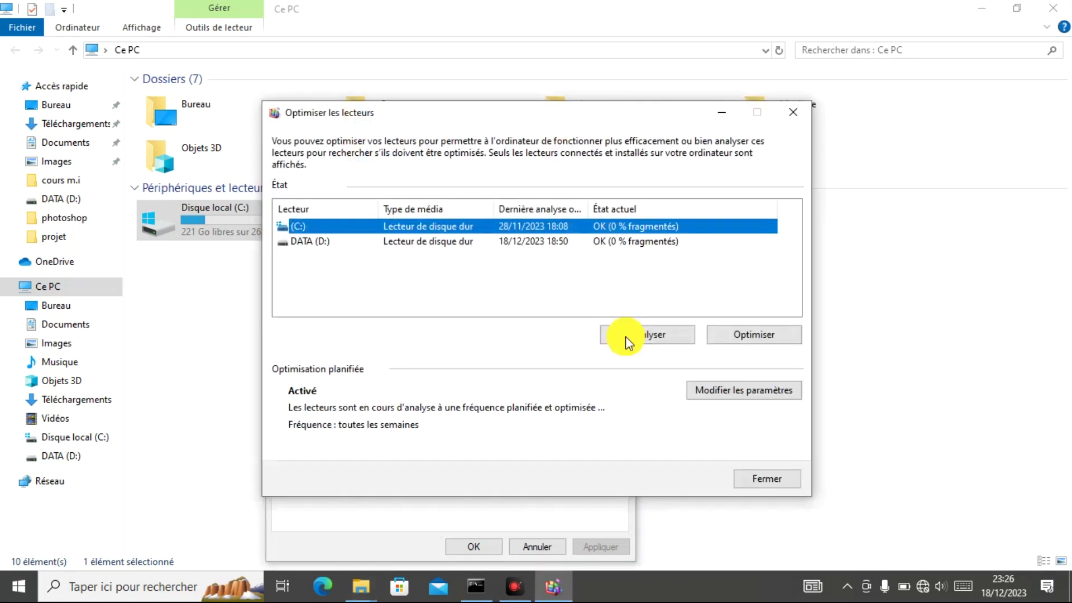
{"action": "left_click", "coordinate": [625, 336]}
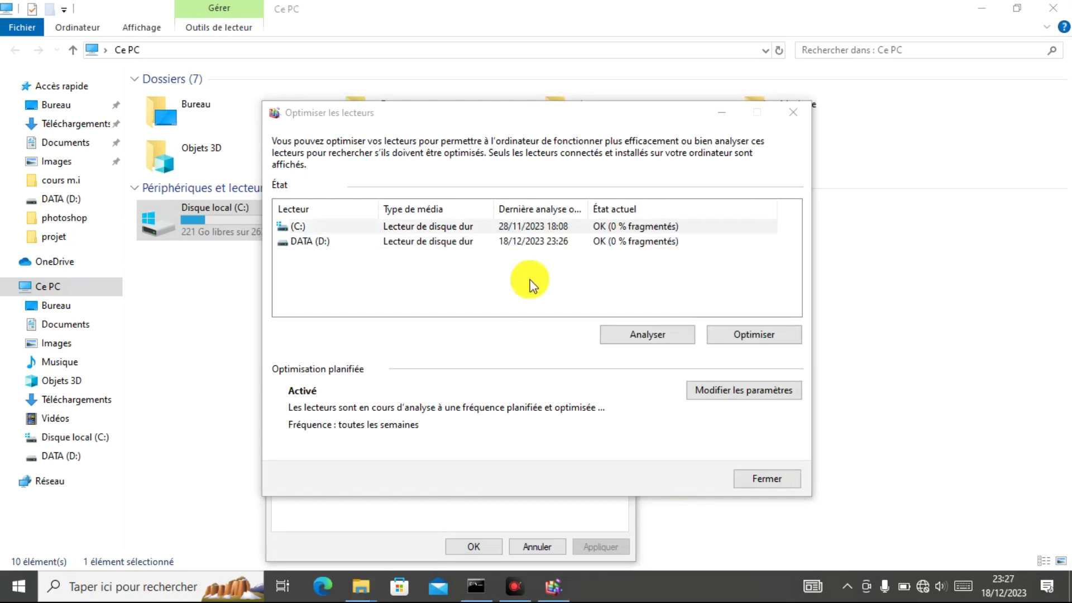
{"action": "left_click", "coordinate": [644, 227]}
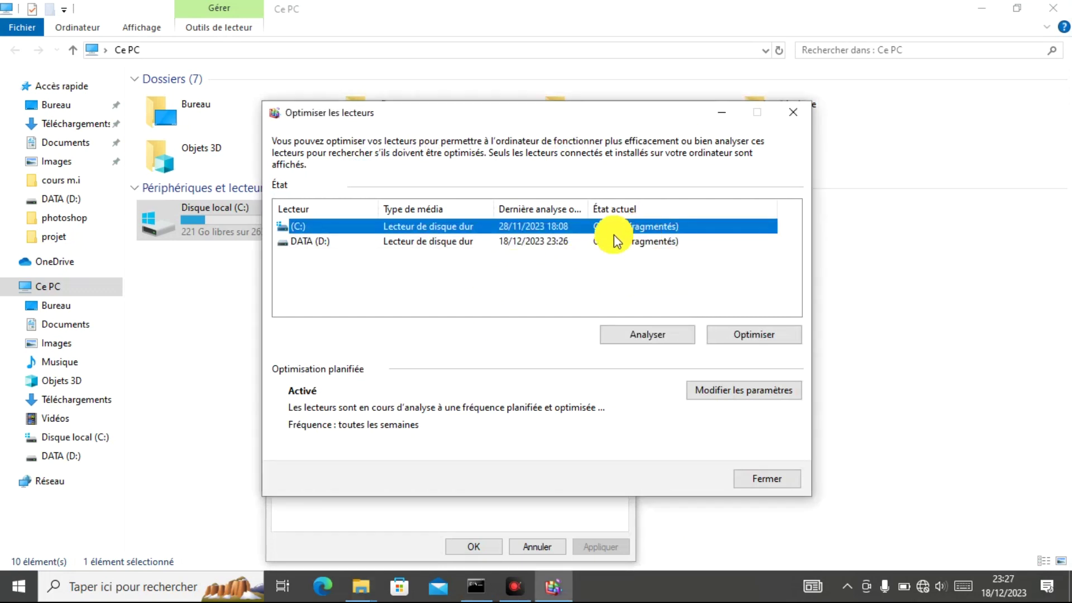
{"action": "left_click", "coordinate": [762, 336]}
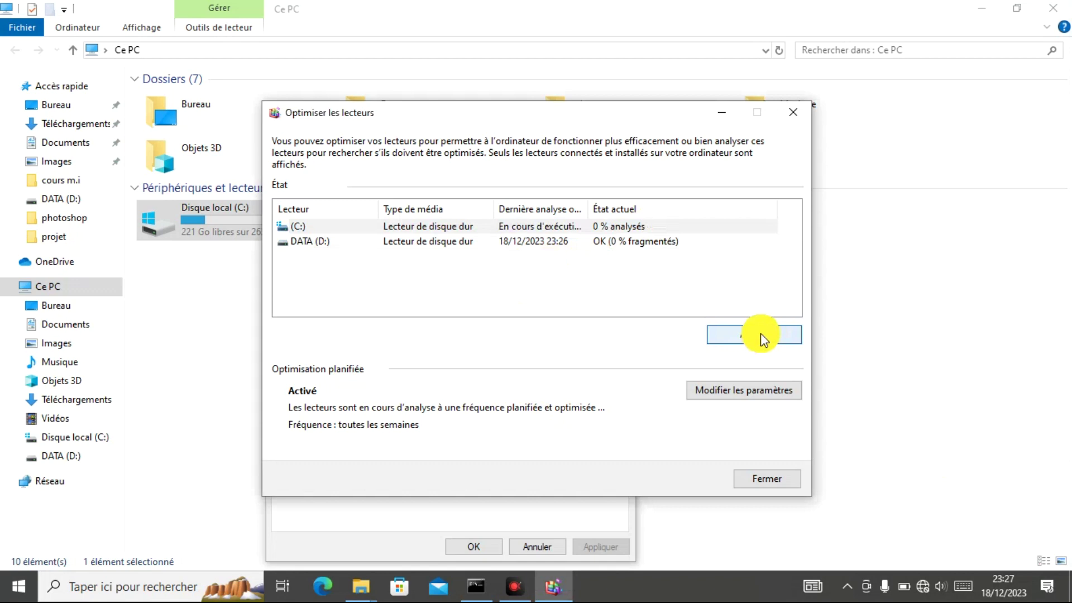